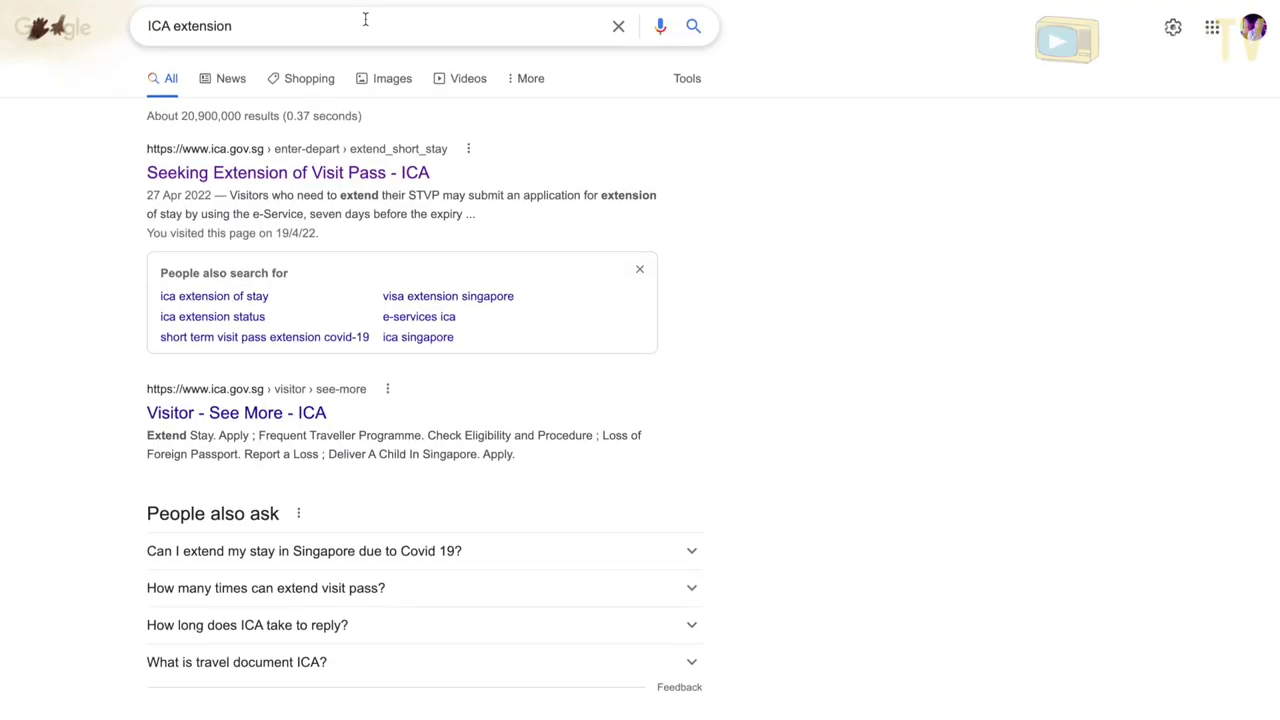
- Search Google for 'ICA extension' by retyping the word 'extension' in the query
double_click(361, 14)
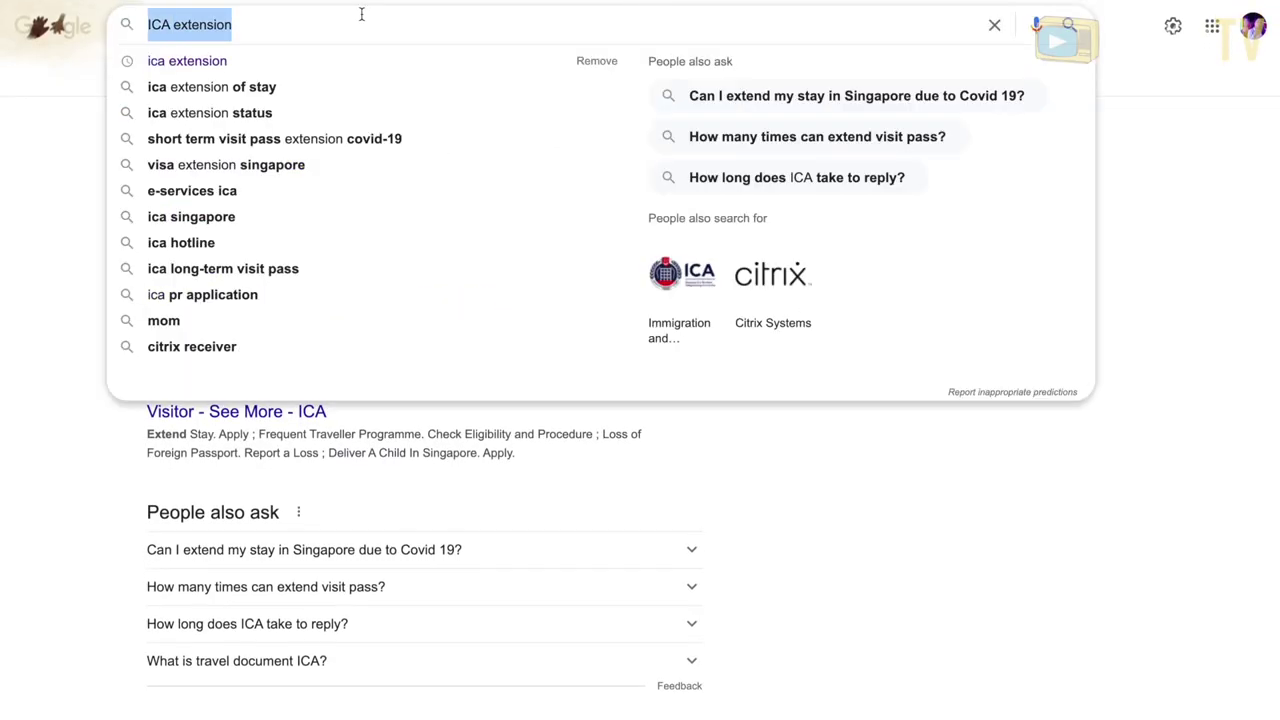
key(BackSpace)
text(extension)
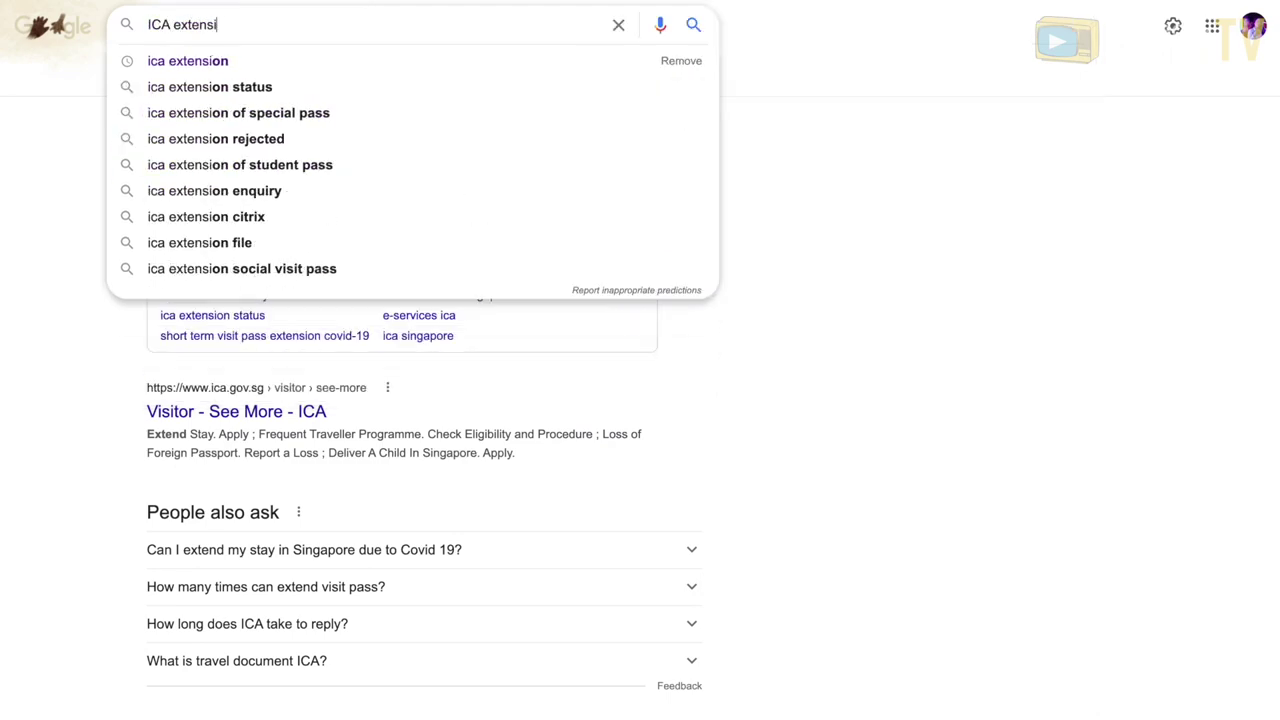
key(Return)
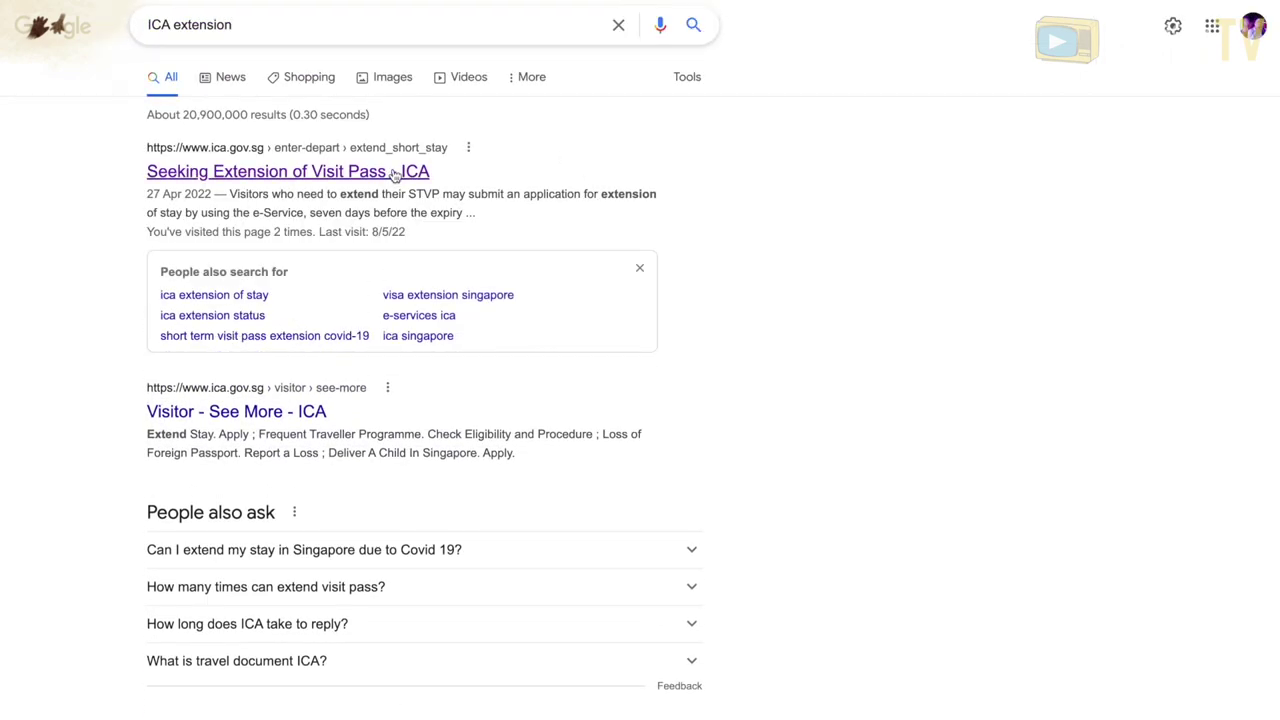
- Open ICA's 'Seeking Extension of Visit Pass' page, review Documents Required, and go to the extension e-Service
click(399, 175)
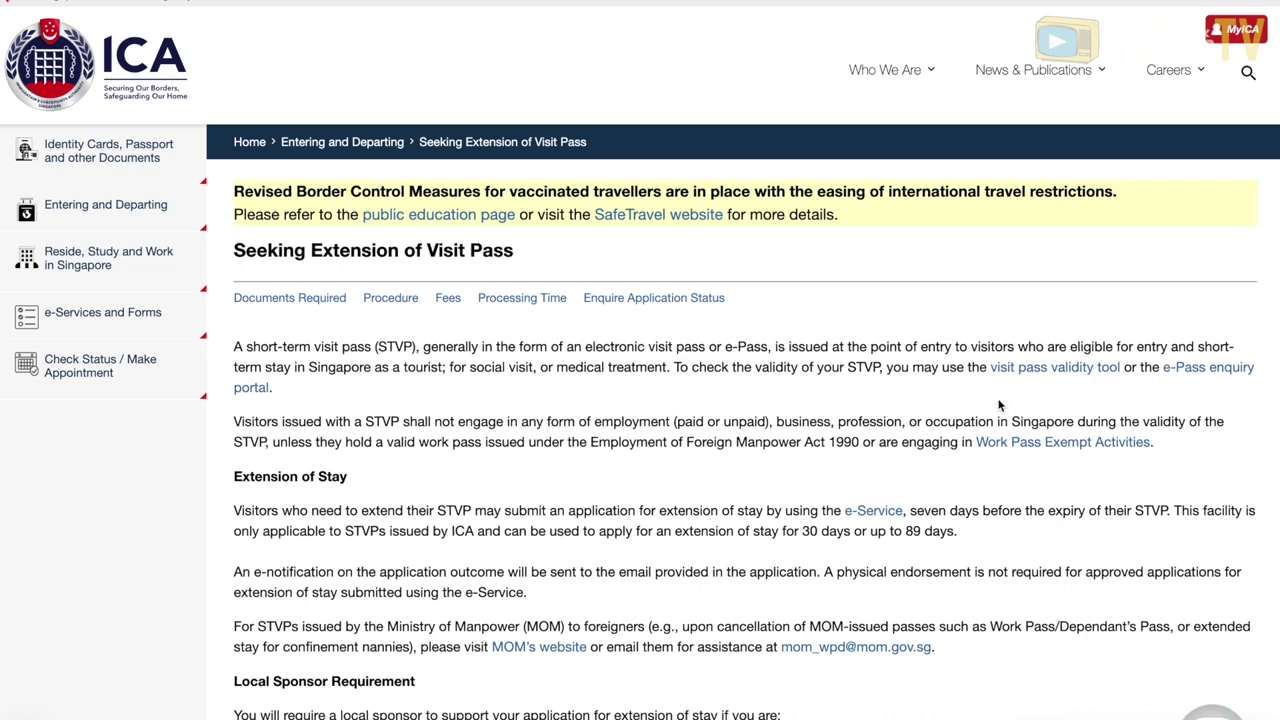
scroll(1010, 415, down, 5)
scroll(1012, 418, down, 5)
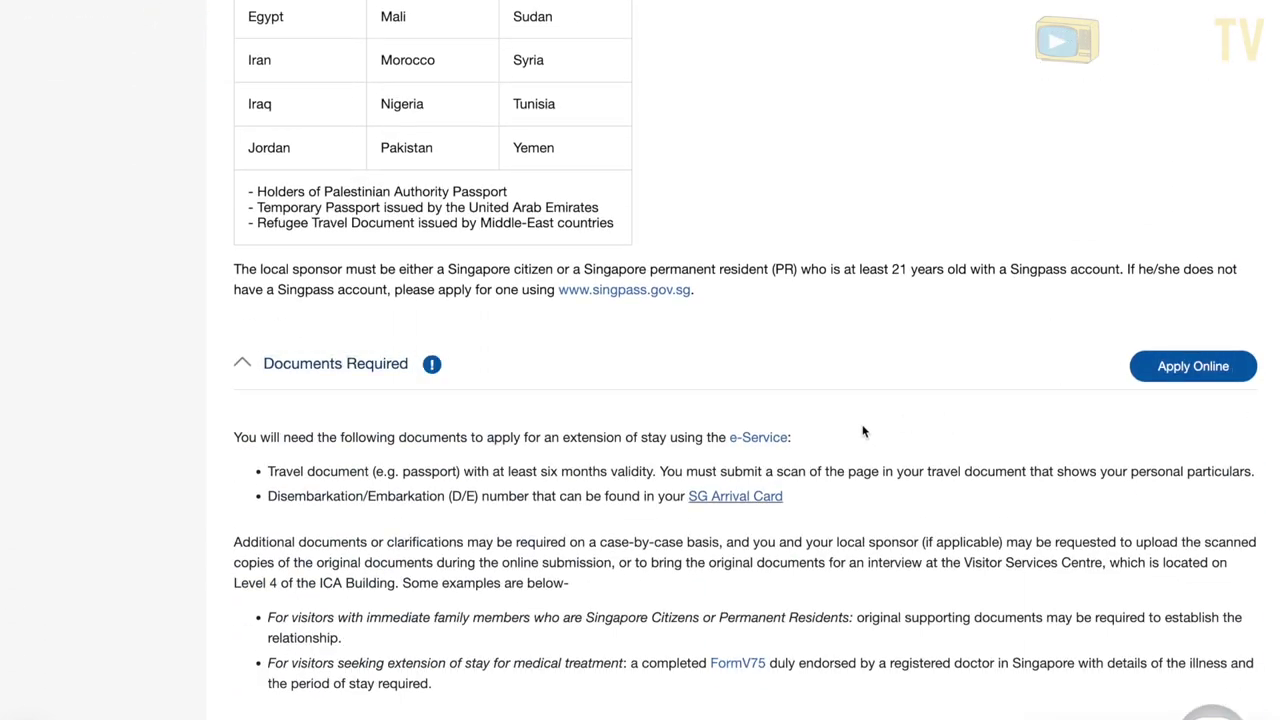
click(240, 364)
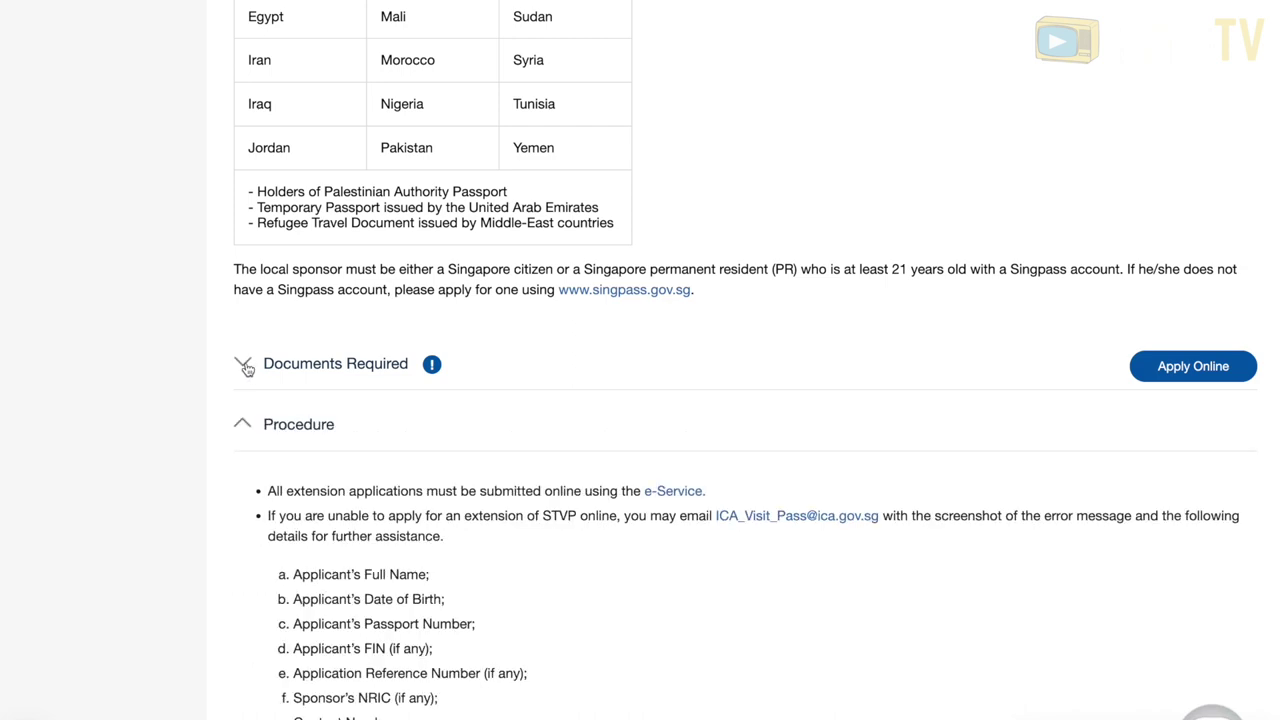
click(246, 368)
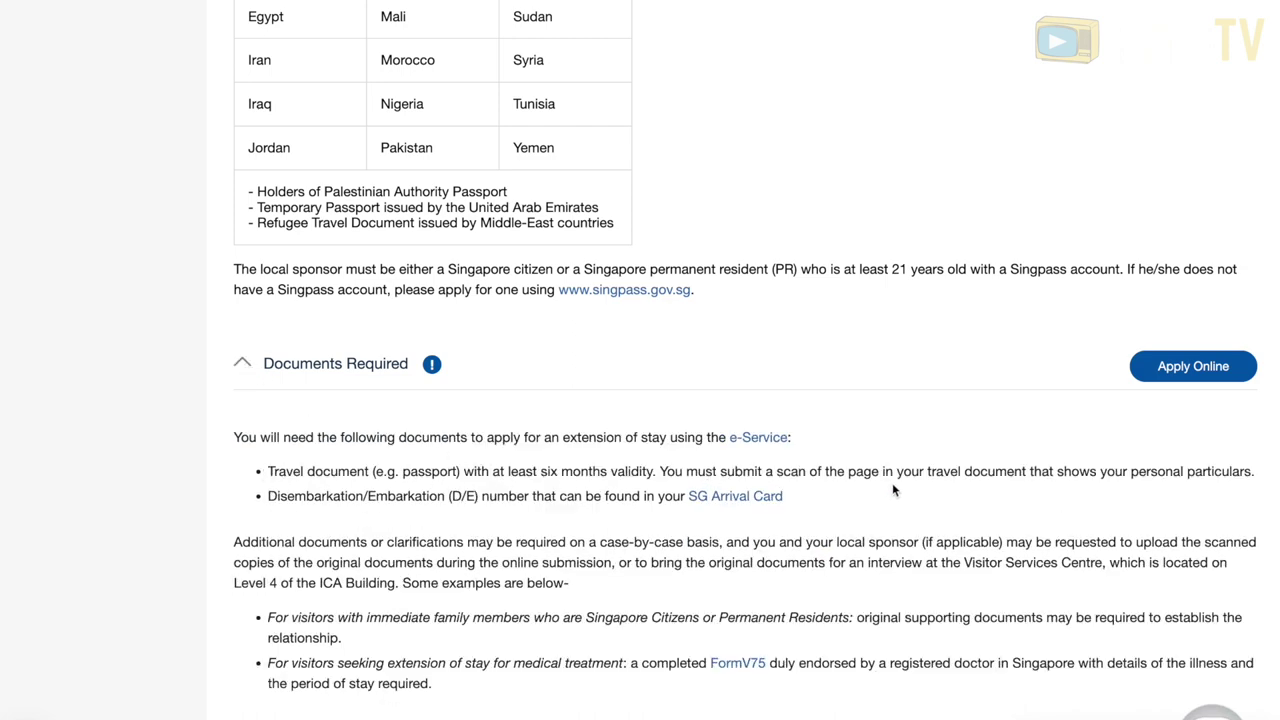
drag(812, 505, 297, 505)
click(854, 502)
click(767, 441)
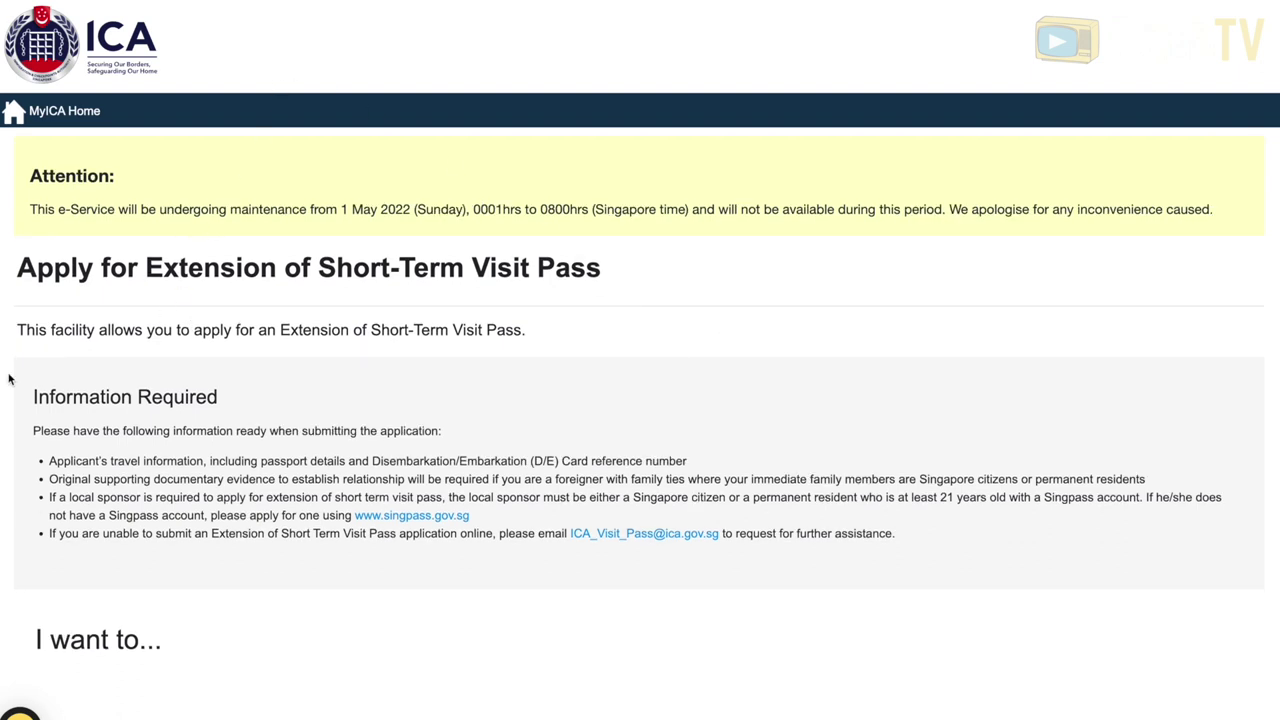
- Review the Information Required notes and start a new Apply for Extension application
drag(40, 462, 514, 534)
scroll(586, 494, down, 5)
scroll(586, 492, down, 1)
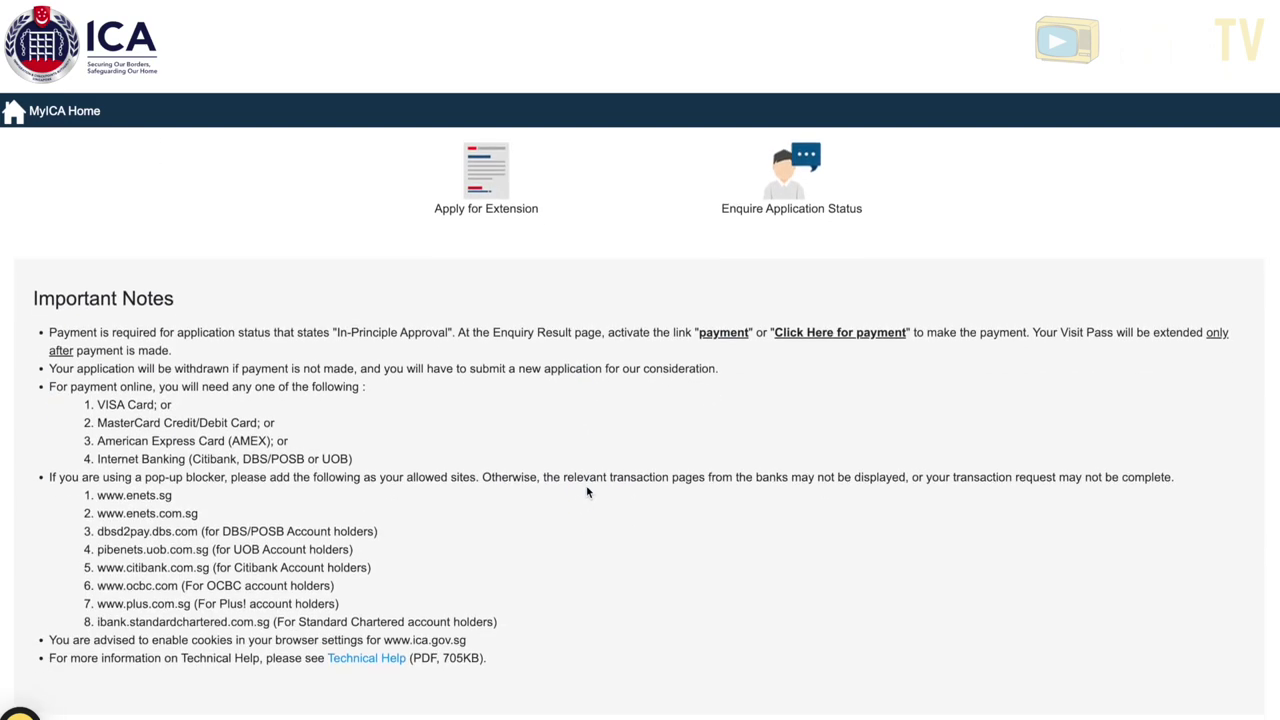
click(497, 197)
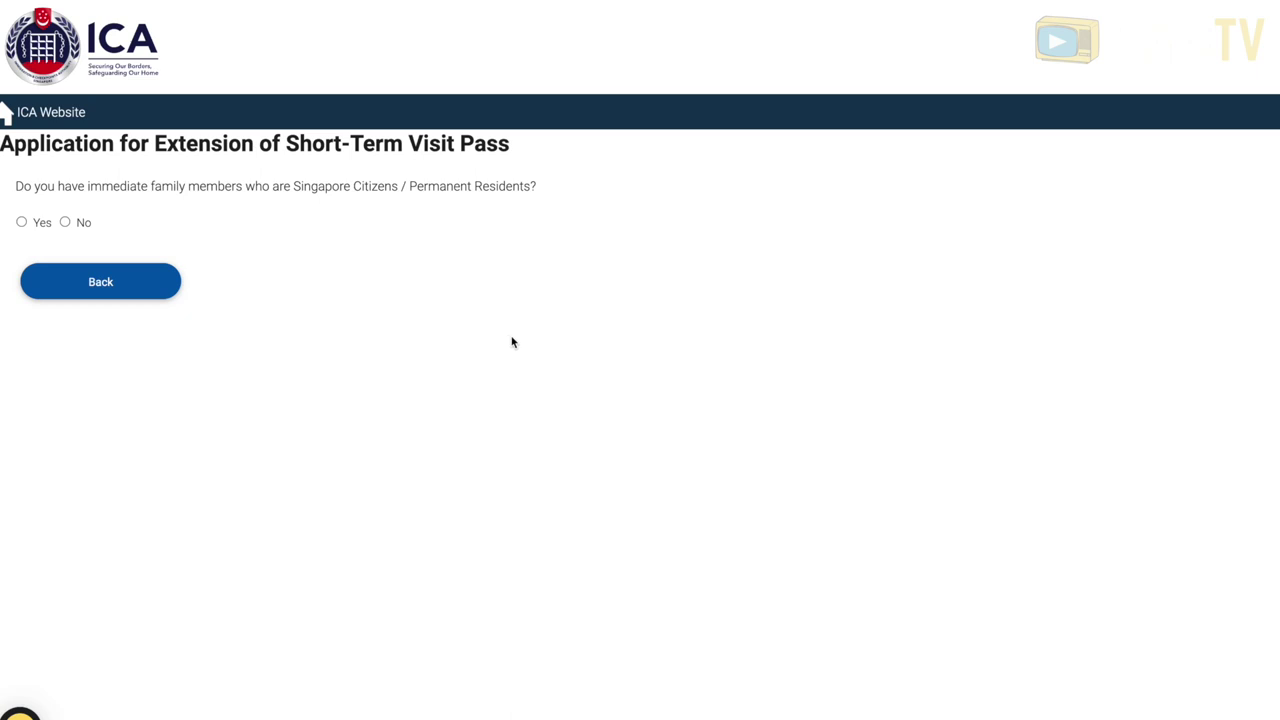
- Choose a 30-day extension as an Individual applicant, with No citizen or PR family members
click(22, 222)
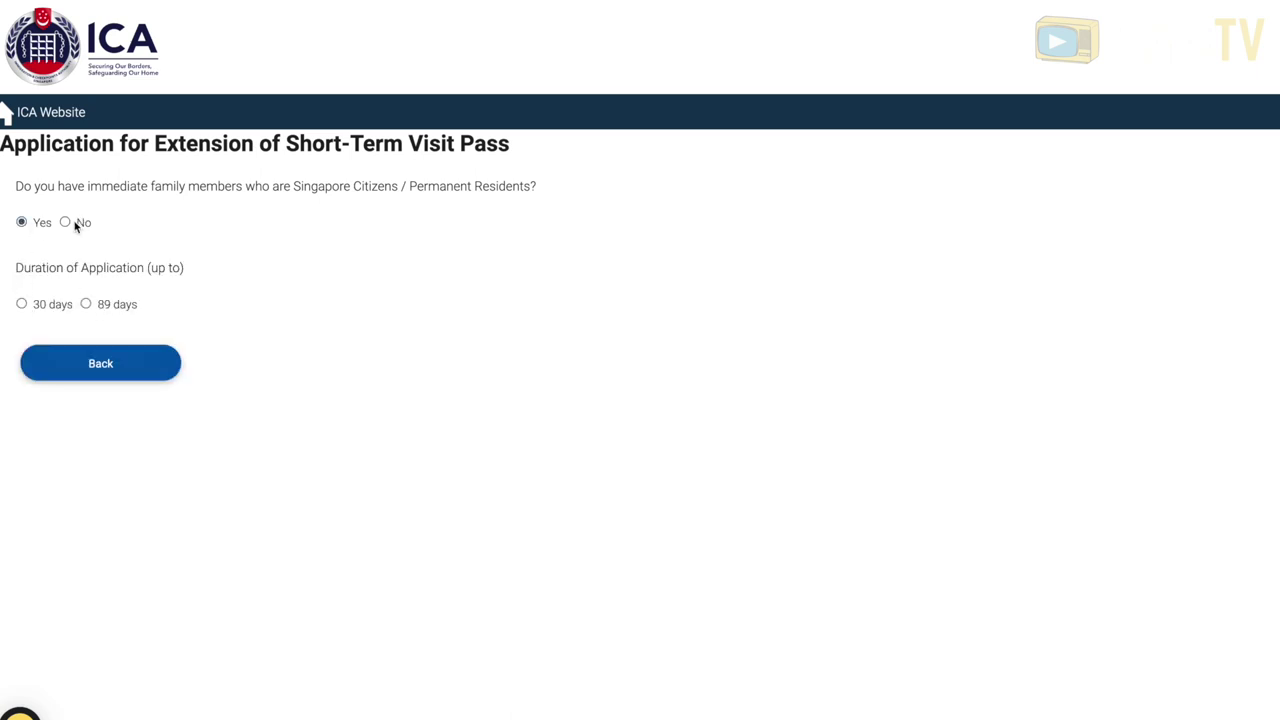
click(22, 304)
click(22, 386)
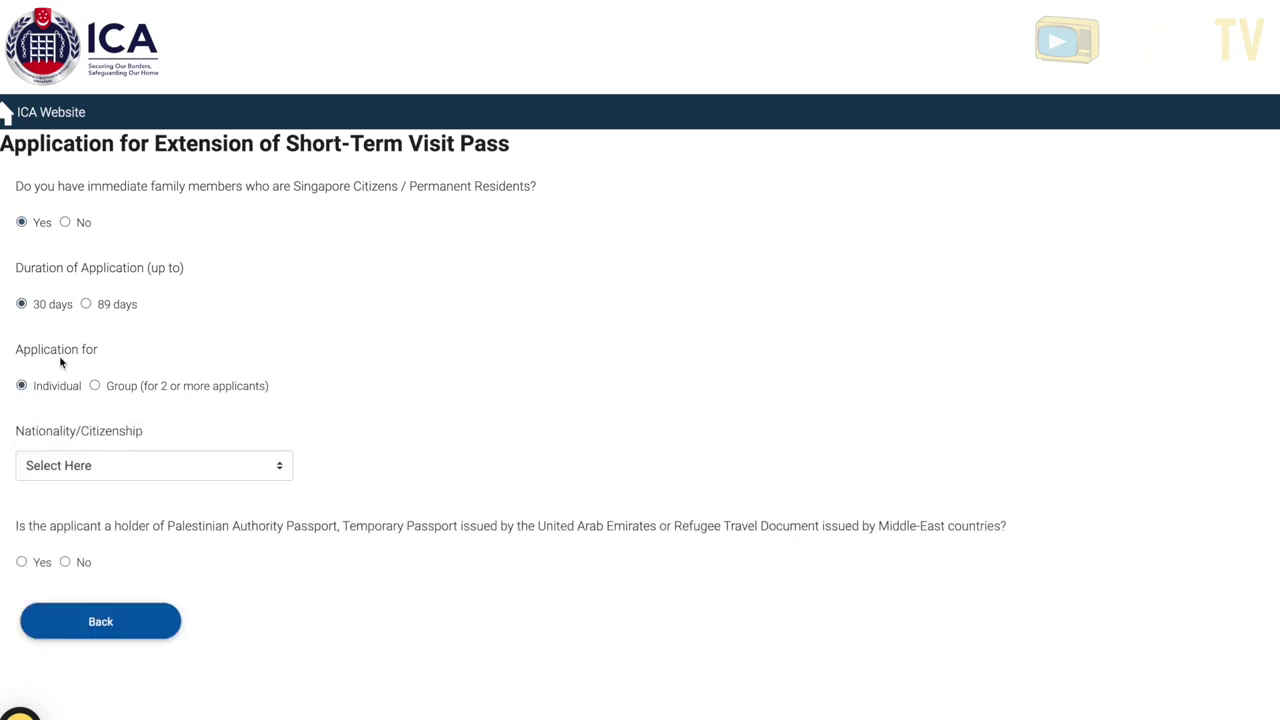
click(242, 456)
click(395, 455)
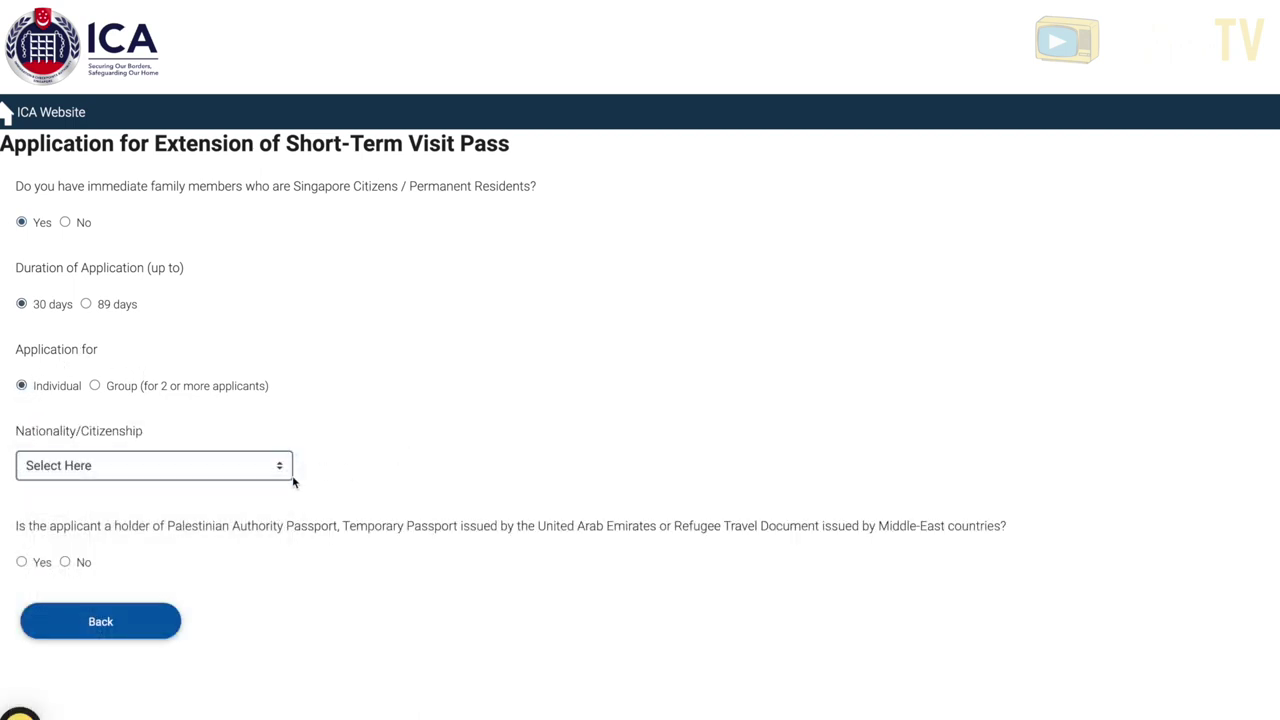
click(65, 223)
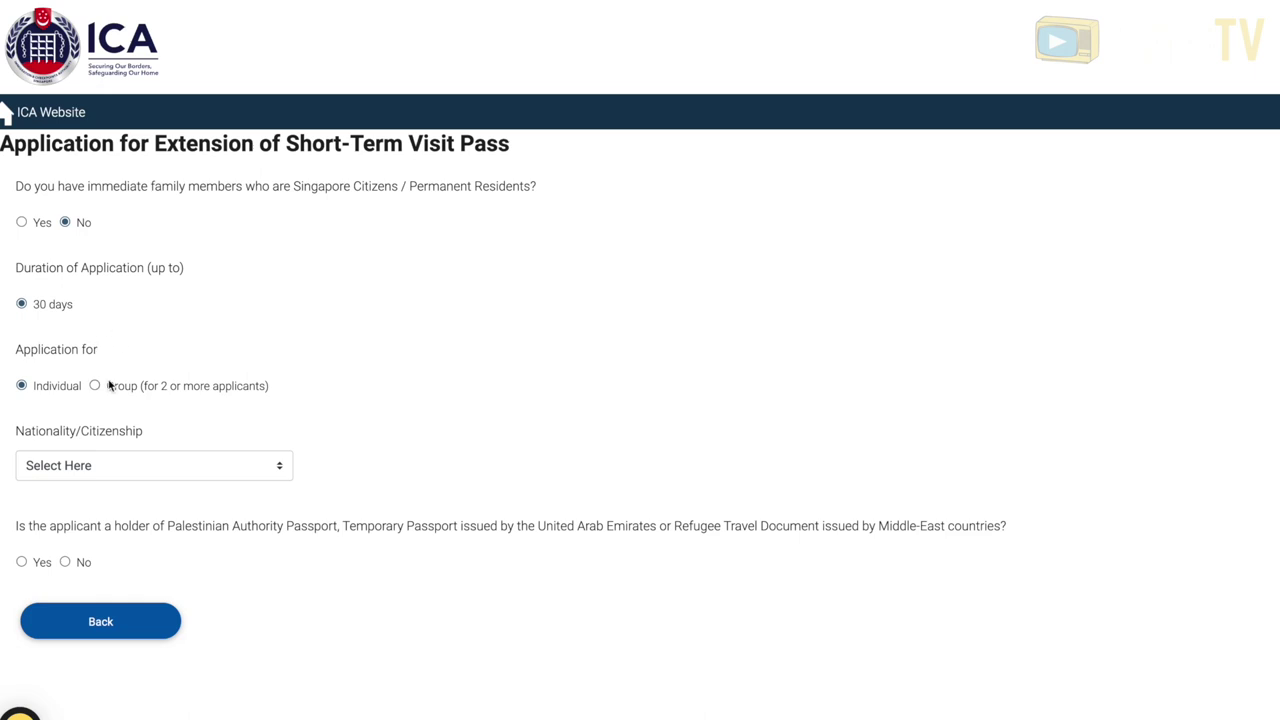
- Set nationality to FILIPINO and answer No to the special passport question
scroll(315, 444, down, 1)
click(269, 417)
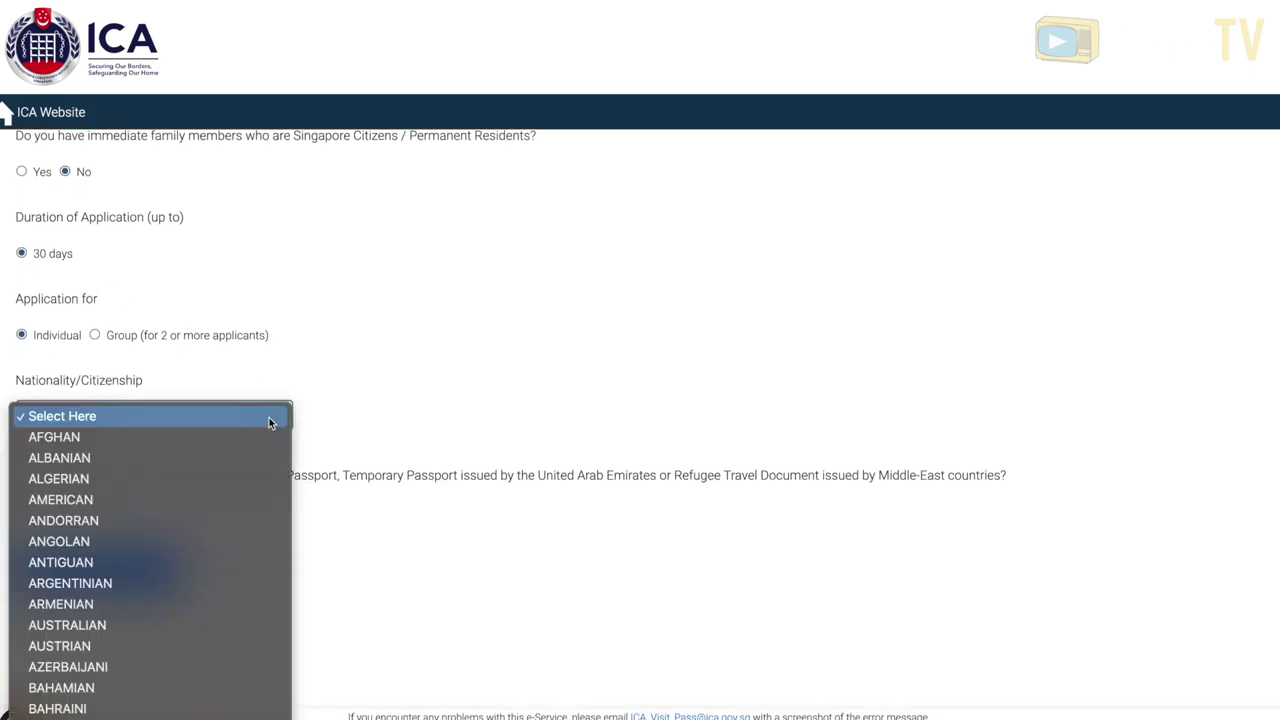
scroll(188, 509, down, 5)
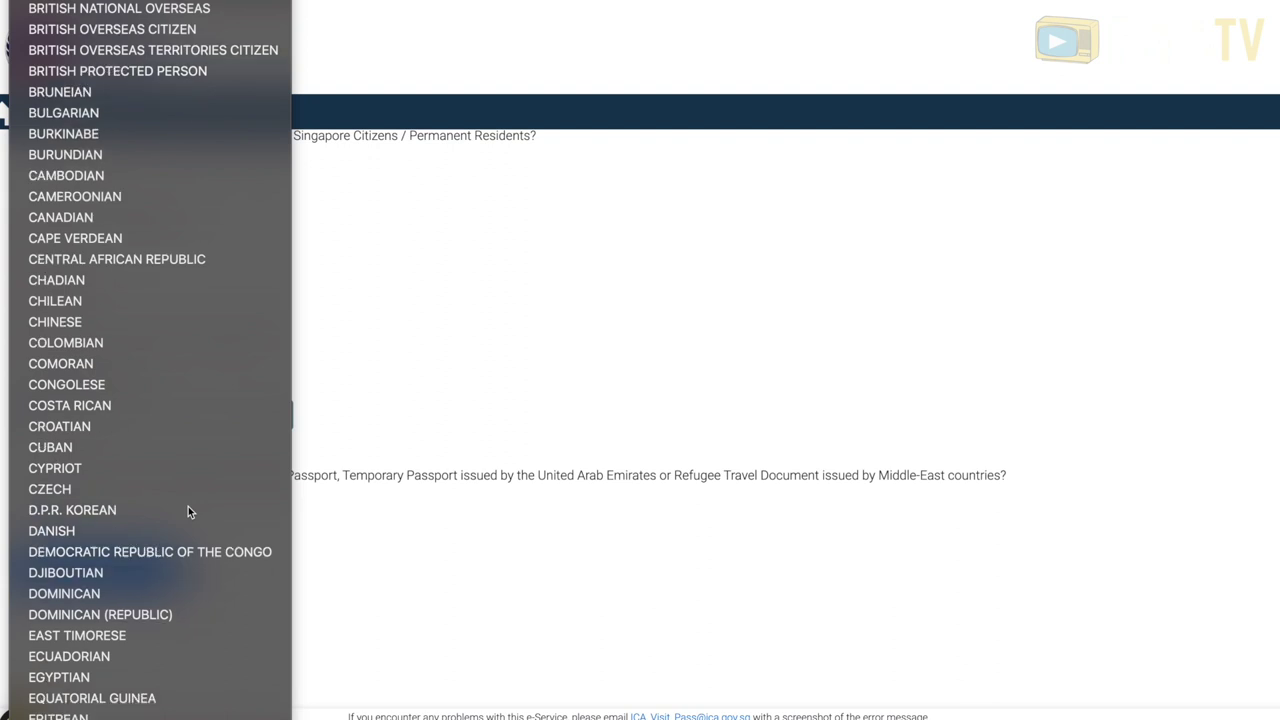
scroll(188, 509, down, 5)
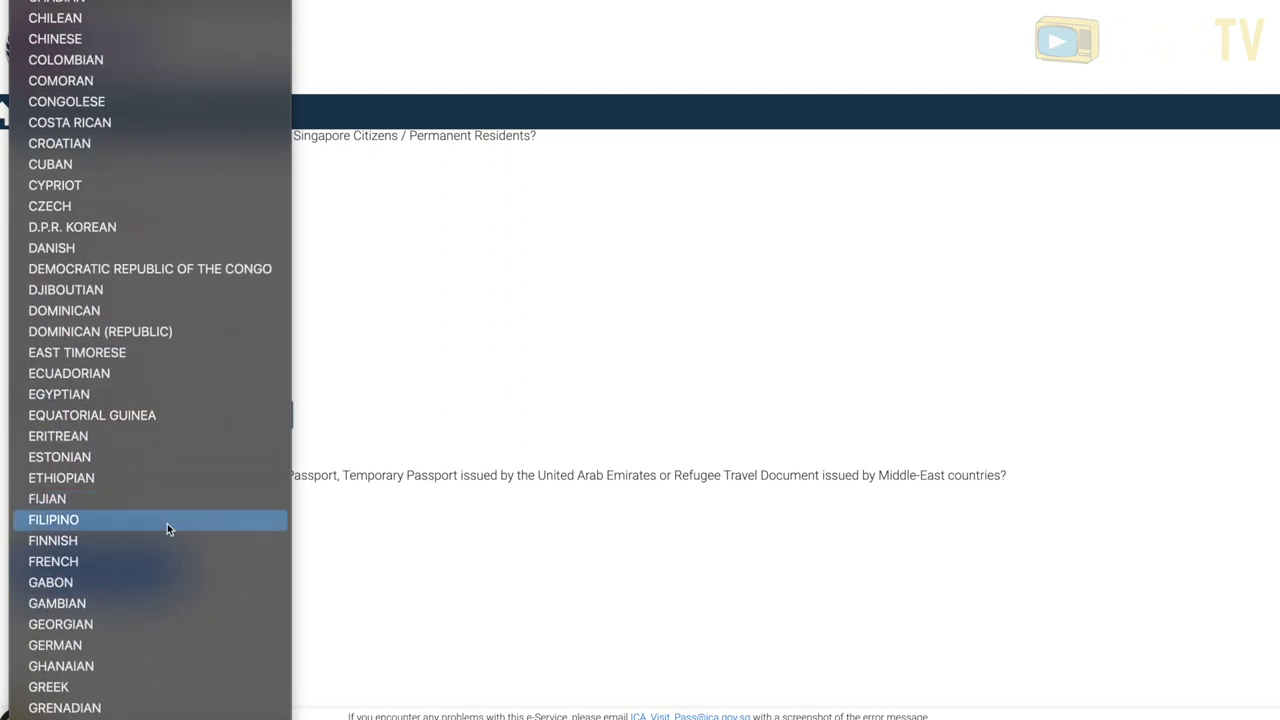
click(167, 520)
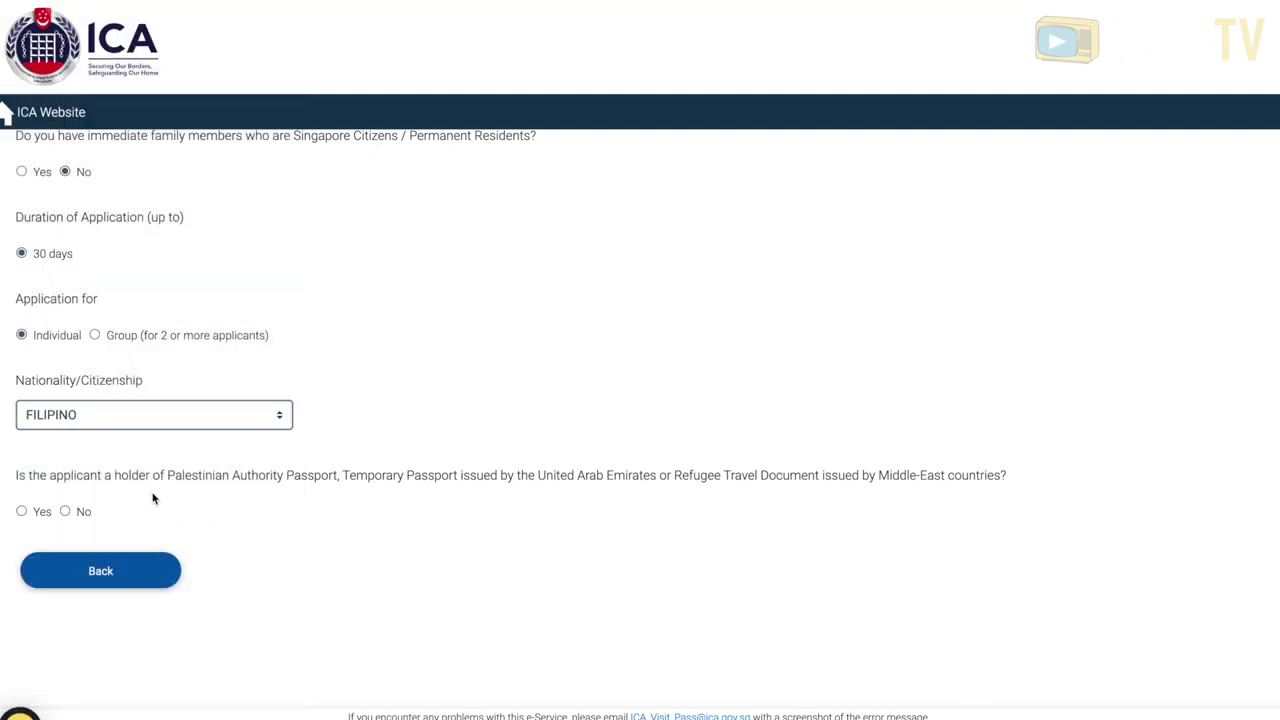
click(65, 511)
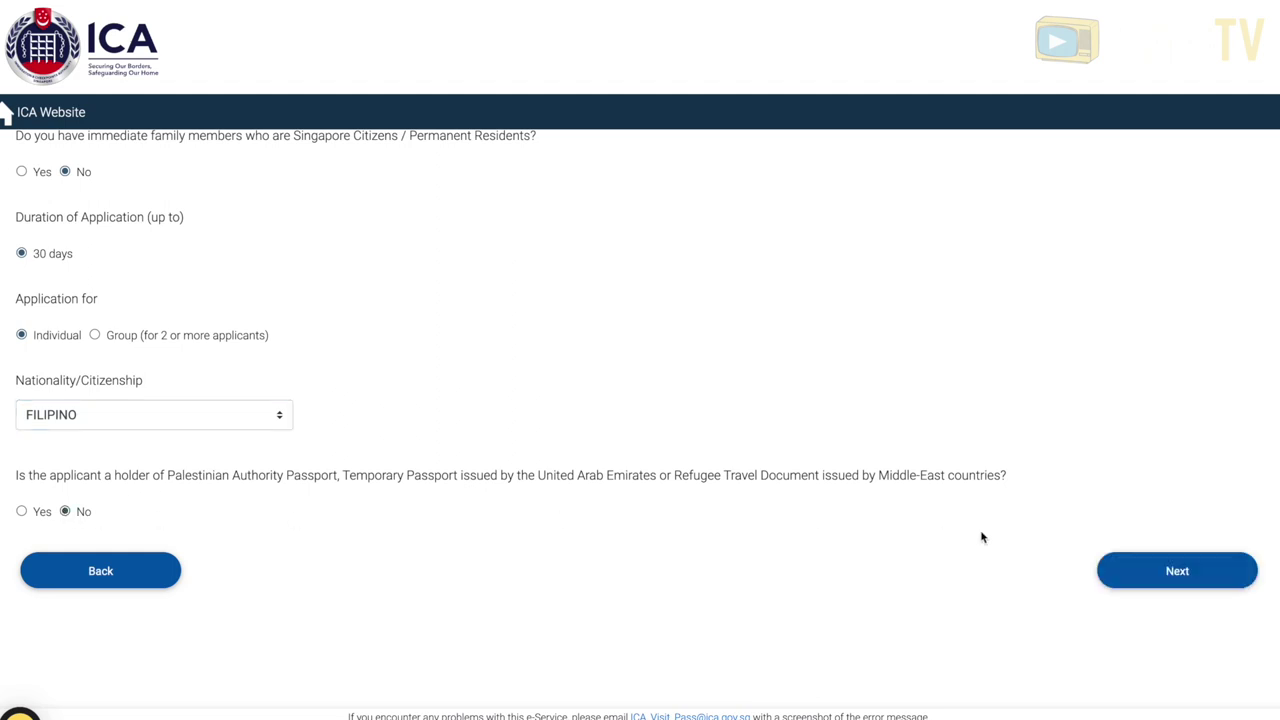
- On the applicant details form, fill in the name and set place of birth to PHILIPPINES
click(1176, 571)
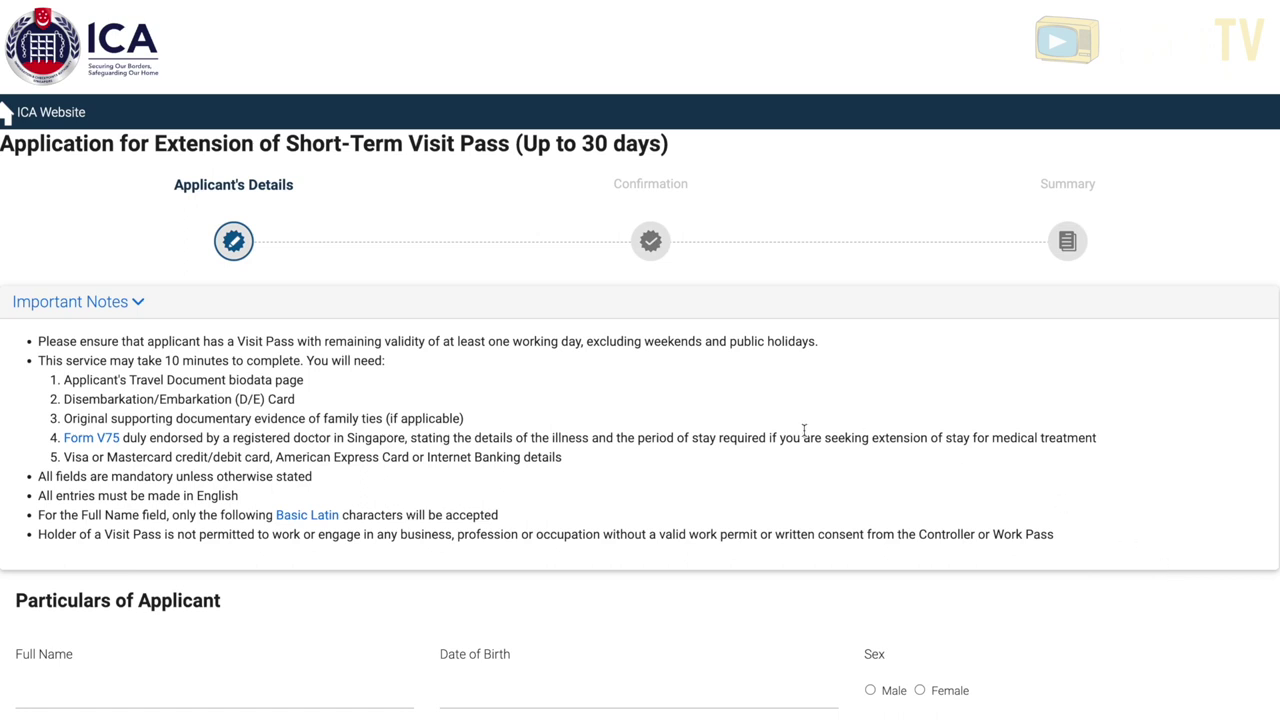
scroll(683, 423, down, 5)
click(190, 252)
key(Tab)
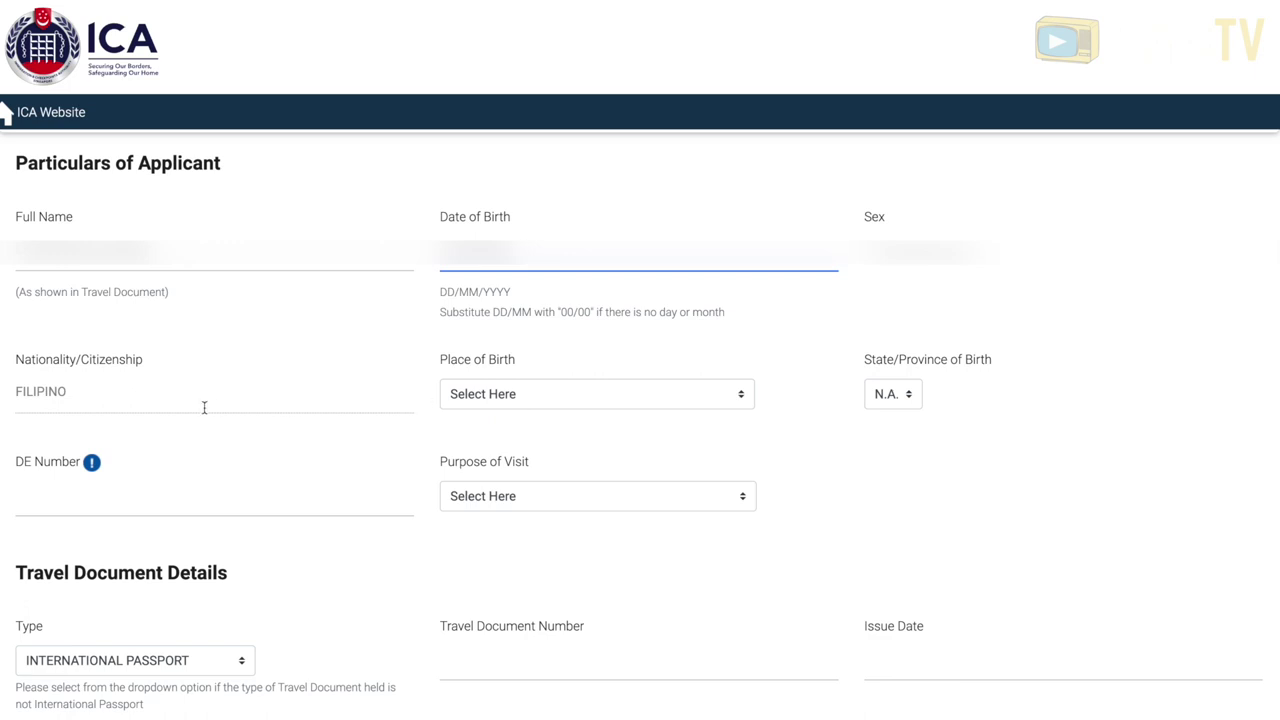
click(524, 404)
click(252, 480)
click(92, 470)
scroll(717, 431, down, 1)
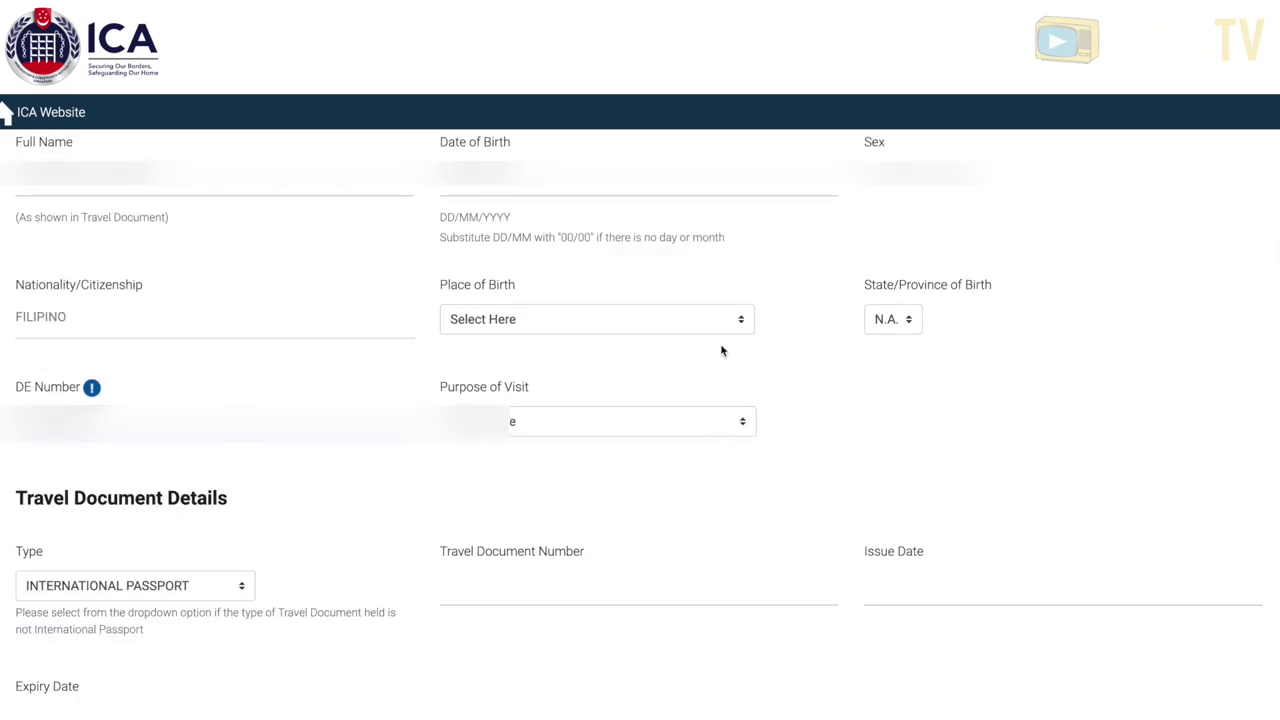
click(740, 321)
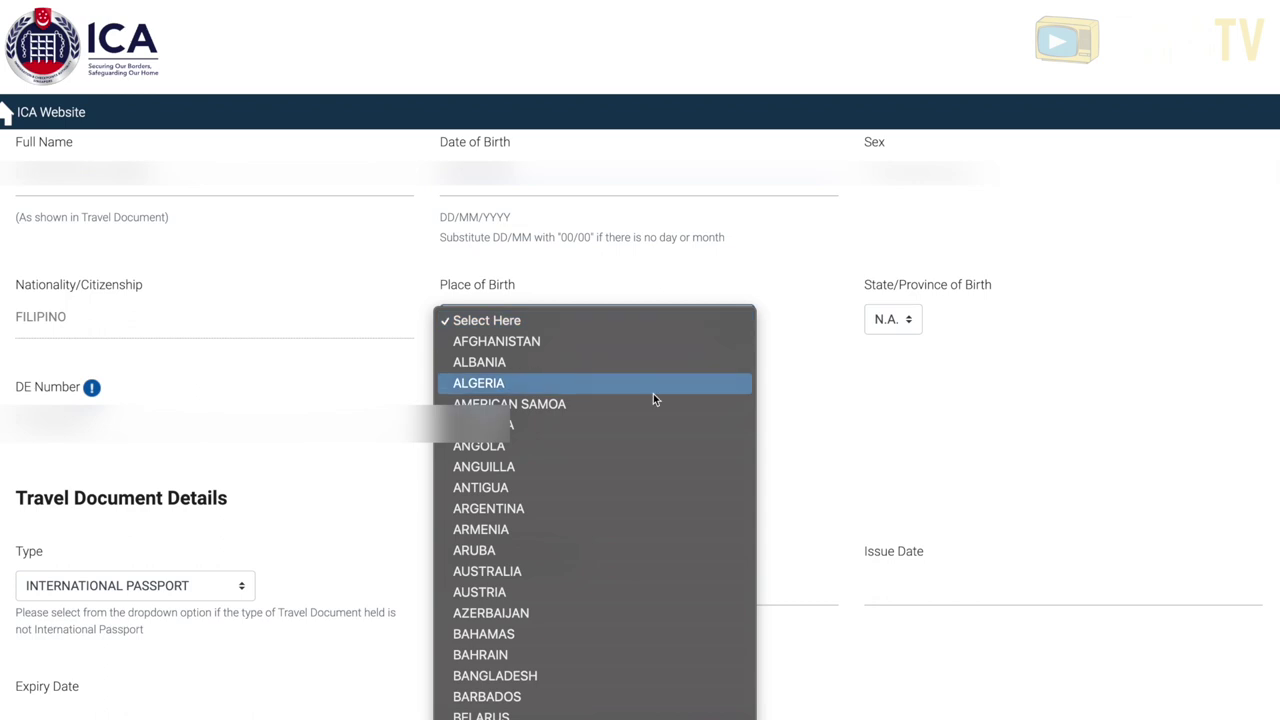
scroll(653, 398, down, 20)
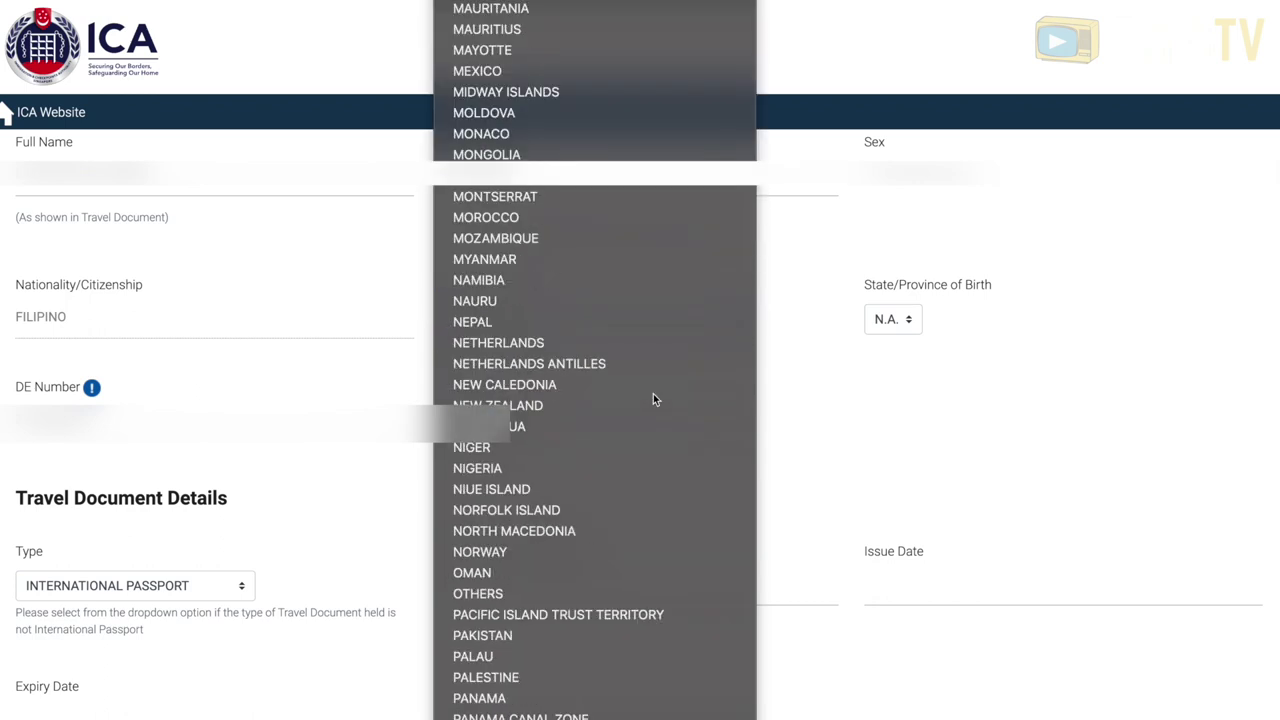
click(571, 696)
- Keep INTERNATIONAL PASSPORT as document type, enter its number and 2021 date, then the contact number
scroll(400, 600, down, 1)
click(248, 496)
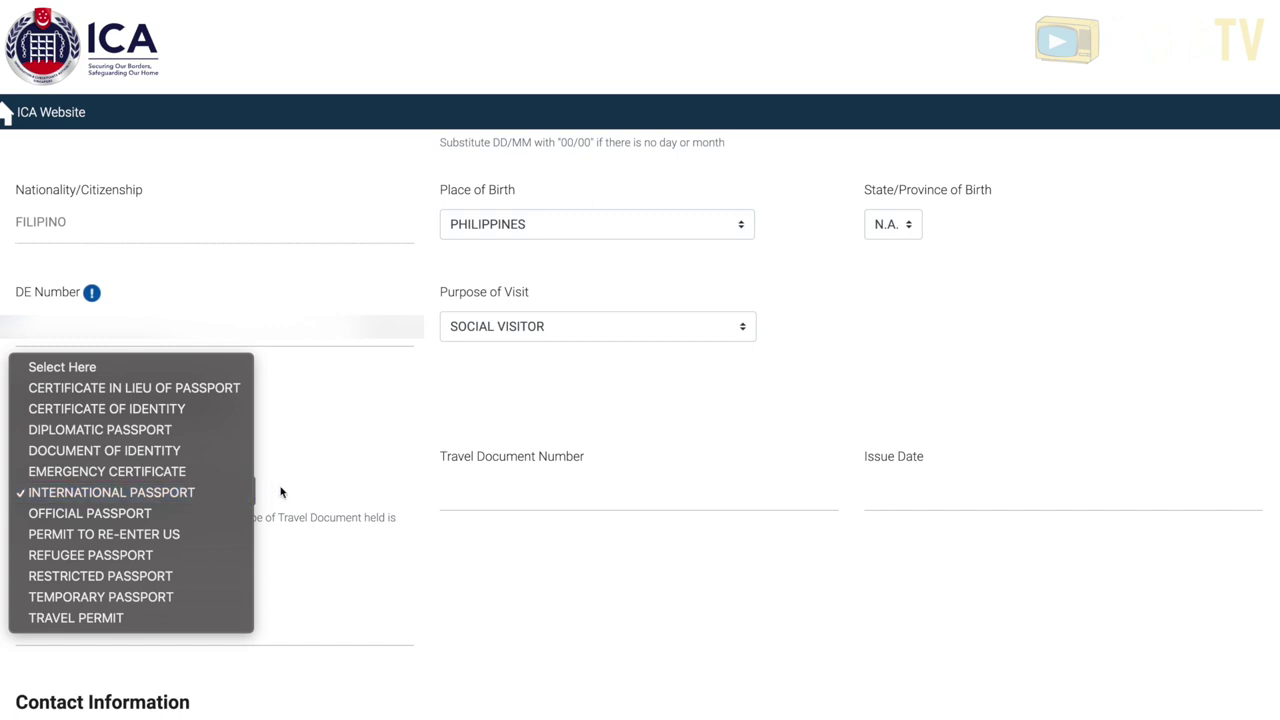
click(319, 484)
click(494, 501)
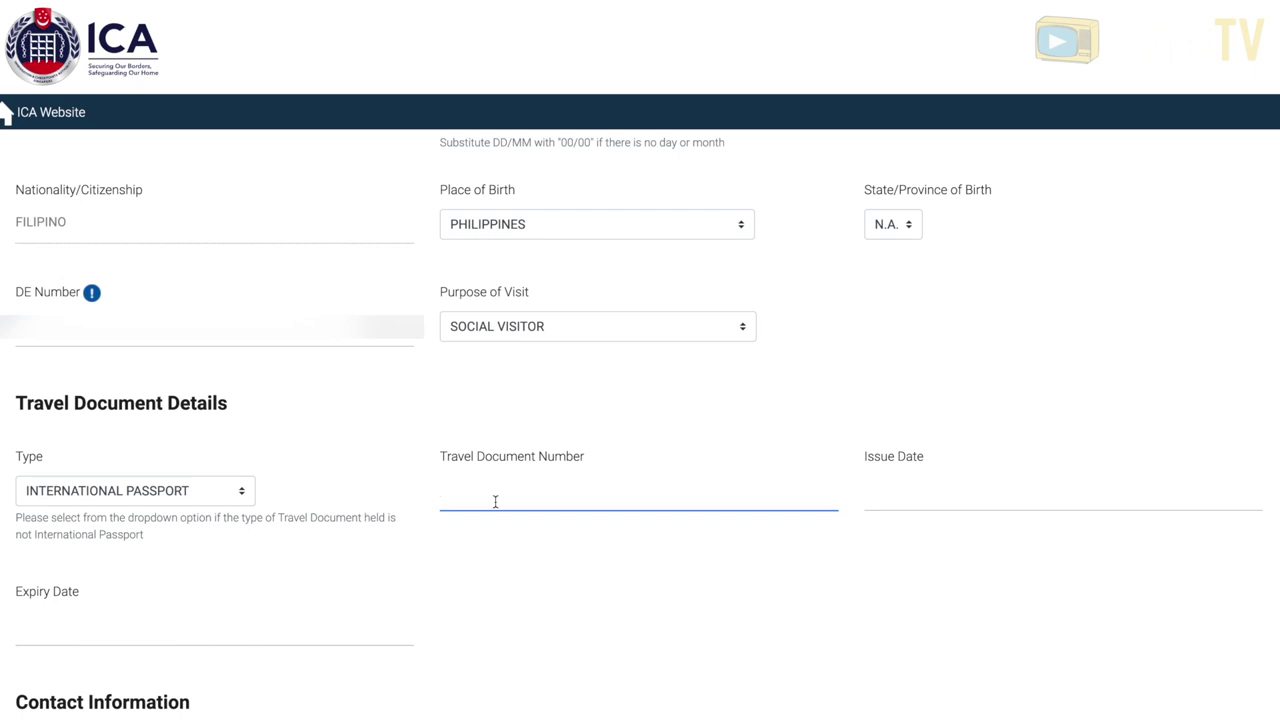
scroll(527, 510, up, 1)
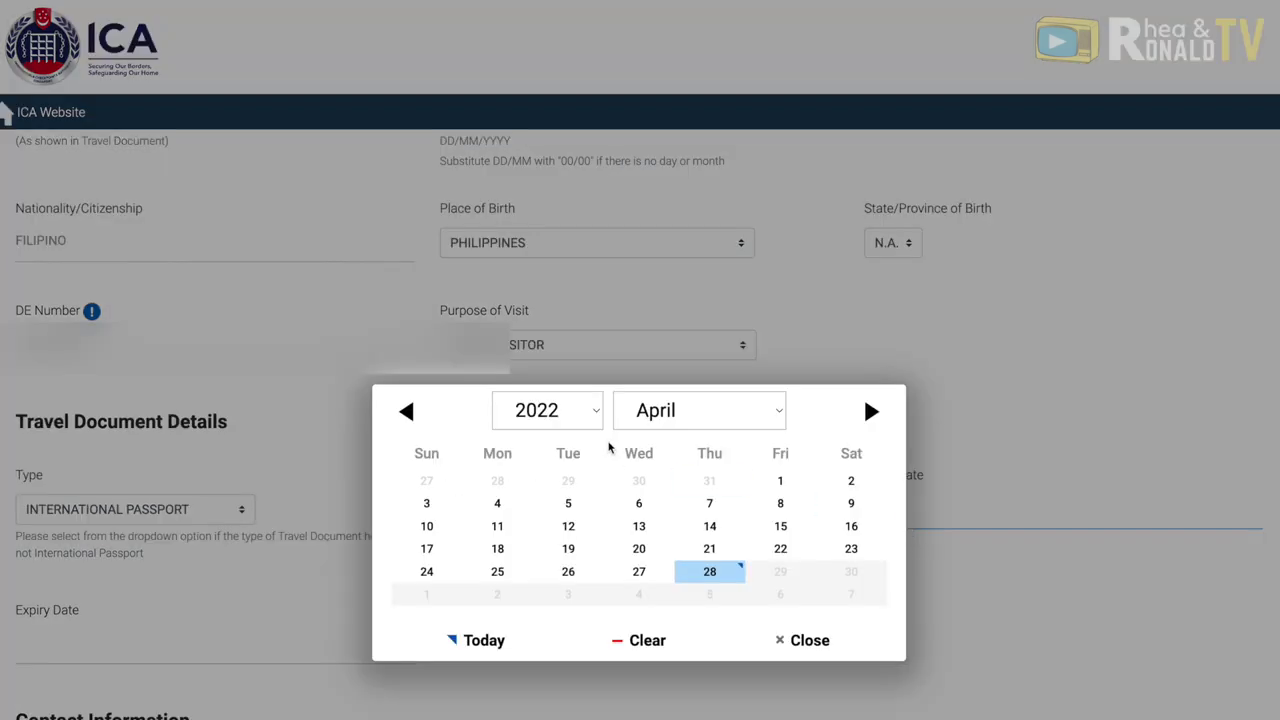
click(600, 420)
click(553, 386)
click(690, 331)
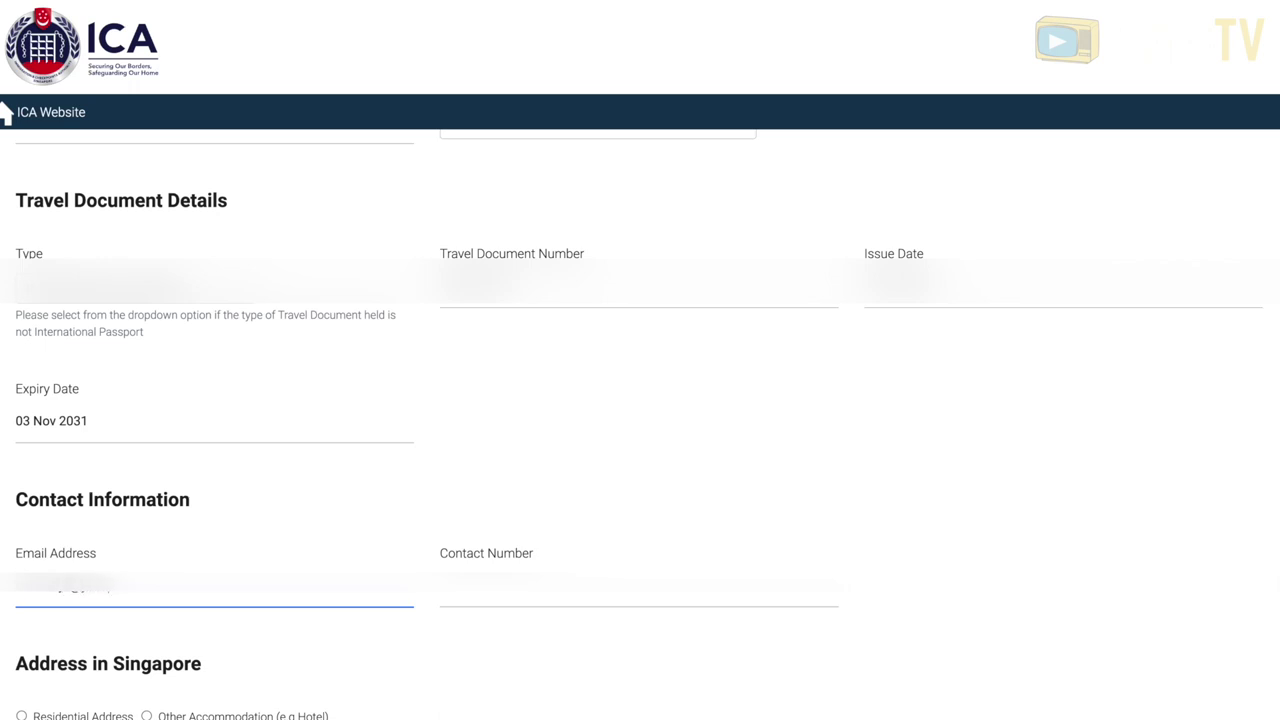
click(639, 590)
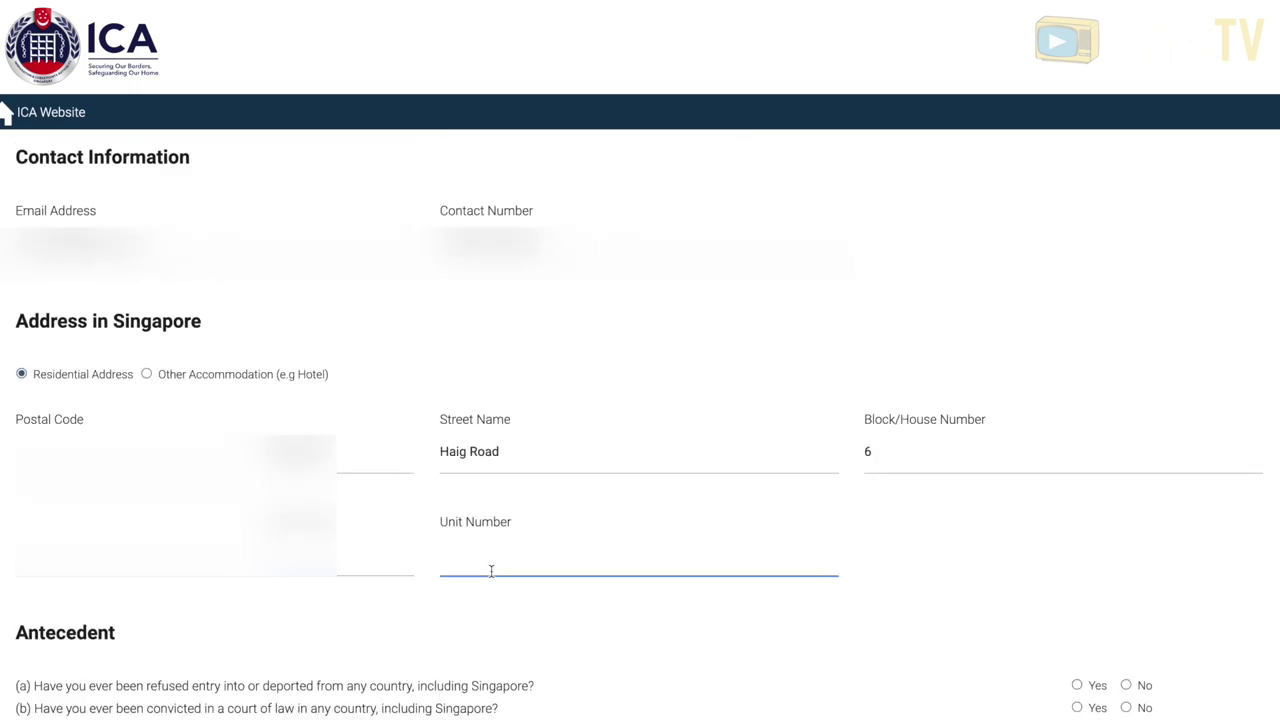
text(451)
- Answer No to the refused-entry, court conviction and different-passport antecedent questions
scroll(555, 562, down, 2)
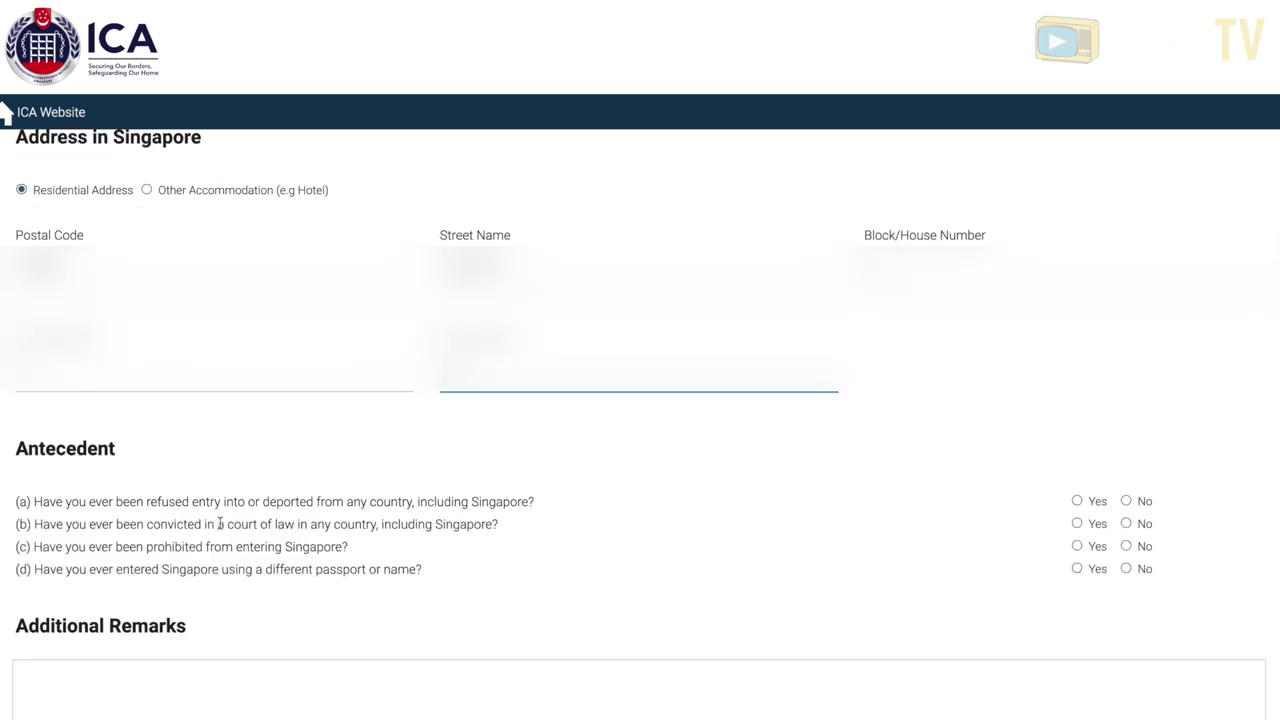
click(1126, 501)
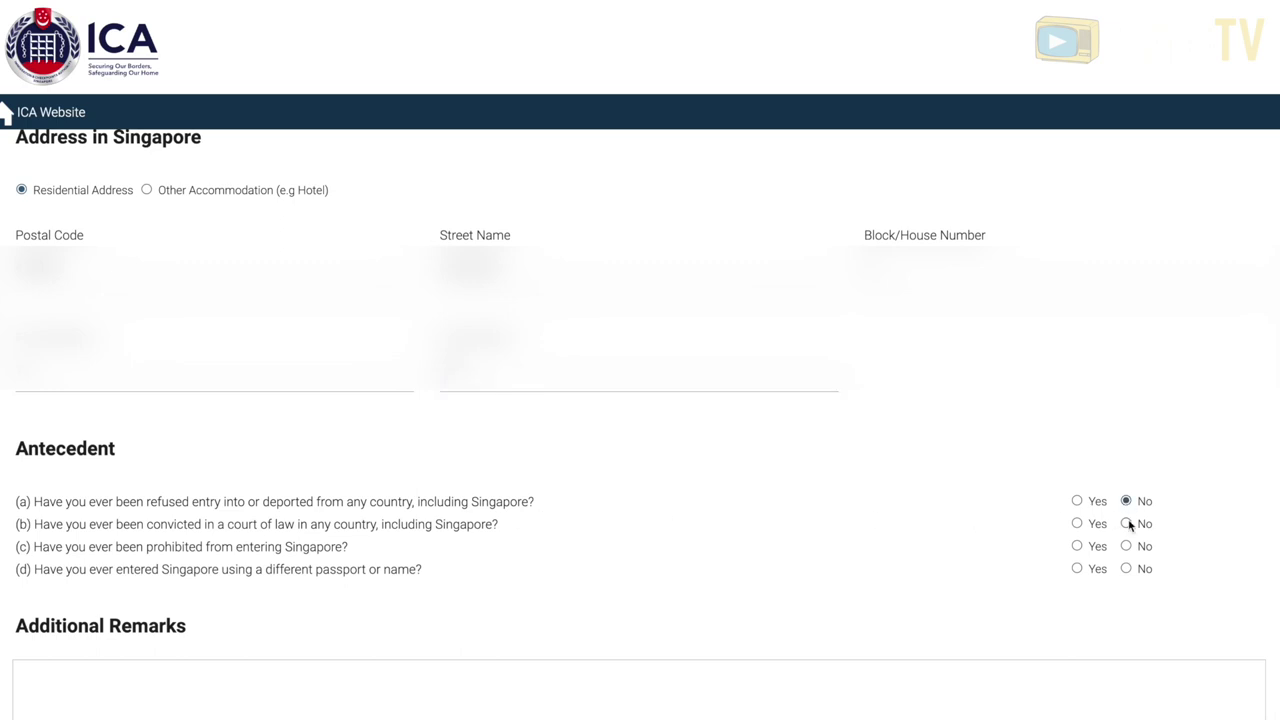
click(1127, 523)
click(1127, 568)
scroll(908, 526, down, 2)
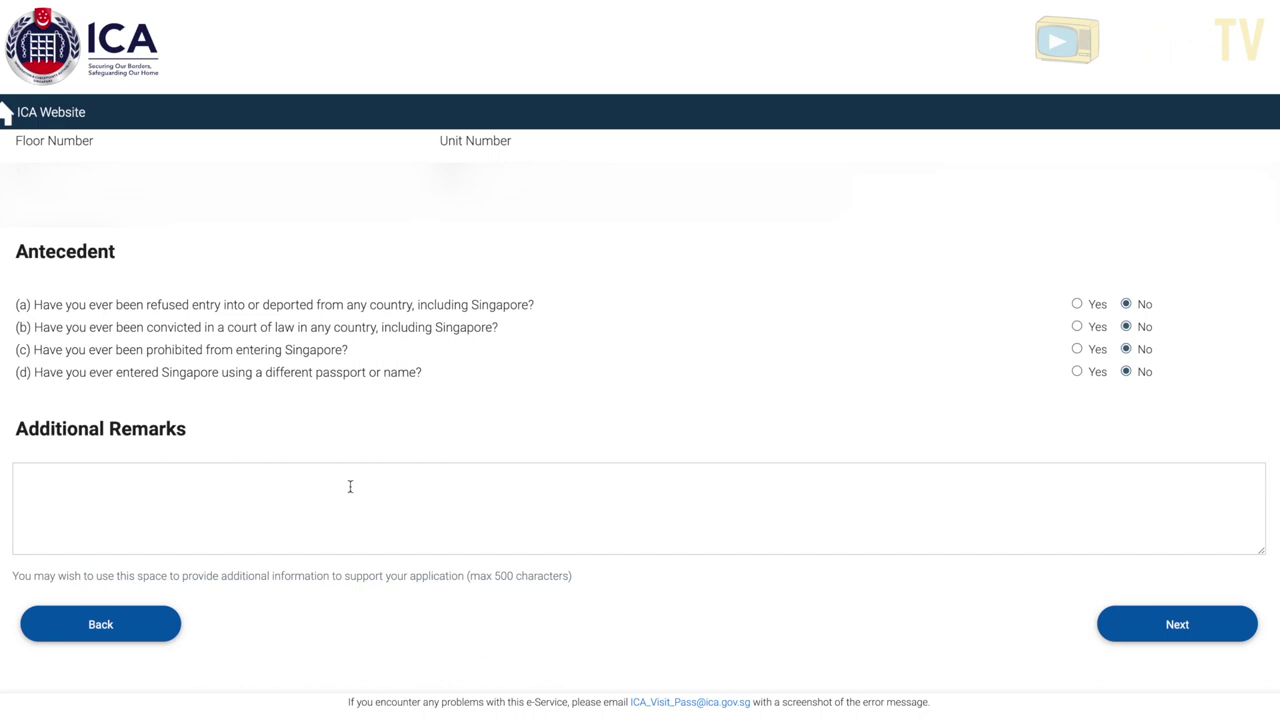
scroll(338, 487, down, 4)
- Tick the applicant declaration and overstaying notice checkboxes, then submit the application
click(21, 349)
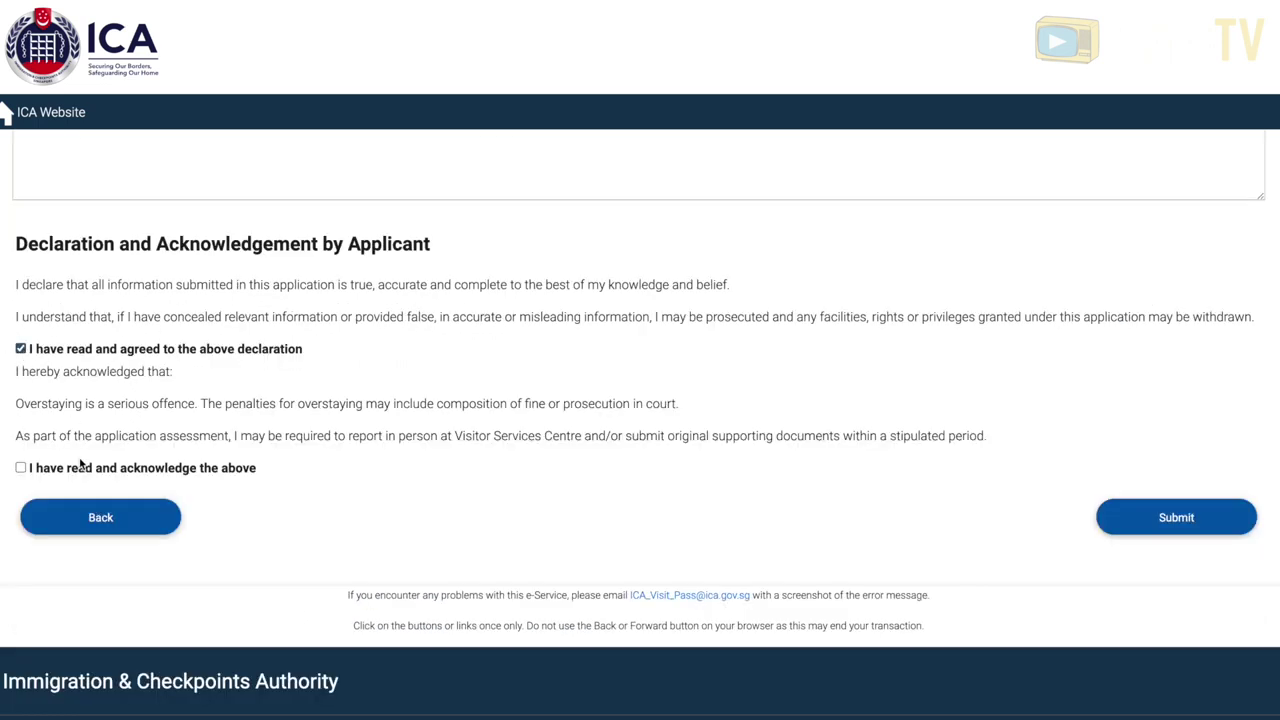
click(21, 468)
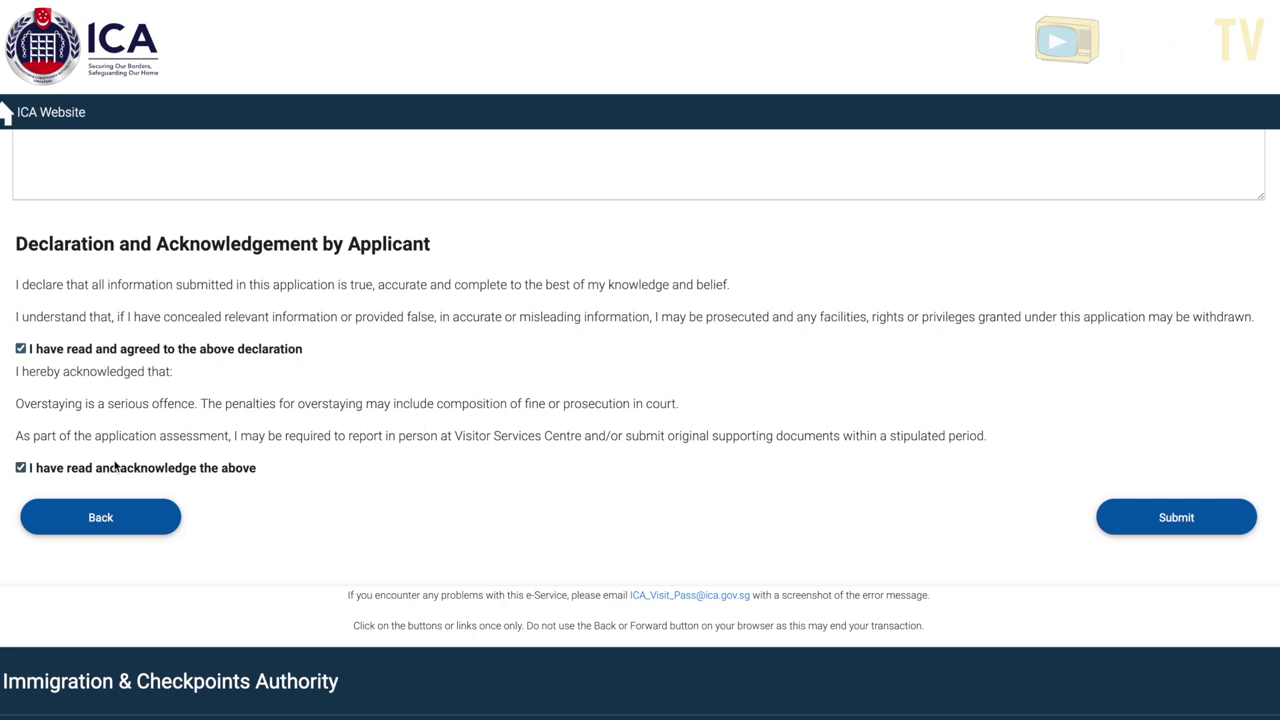
click(1150, 526)
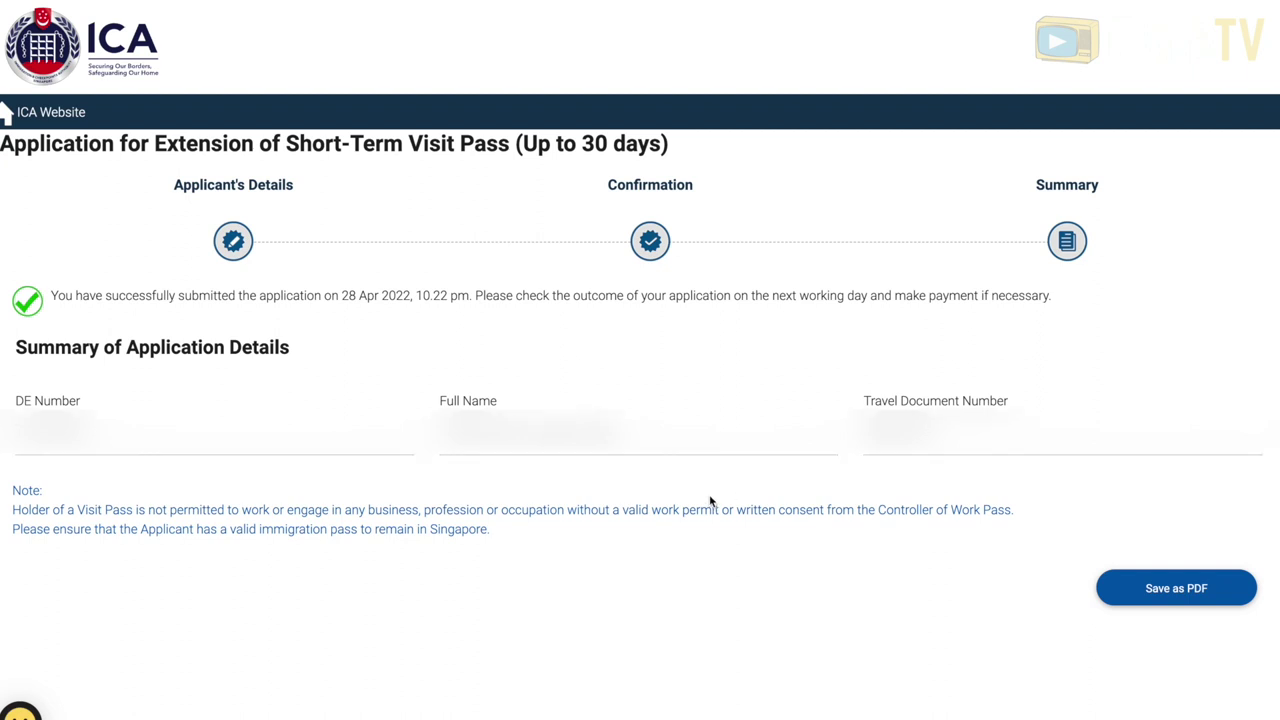
- Save the submission summary as a PDF and review the payment-required outcome e-mail
click(1170, 588)
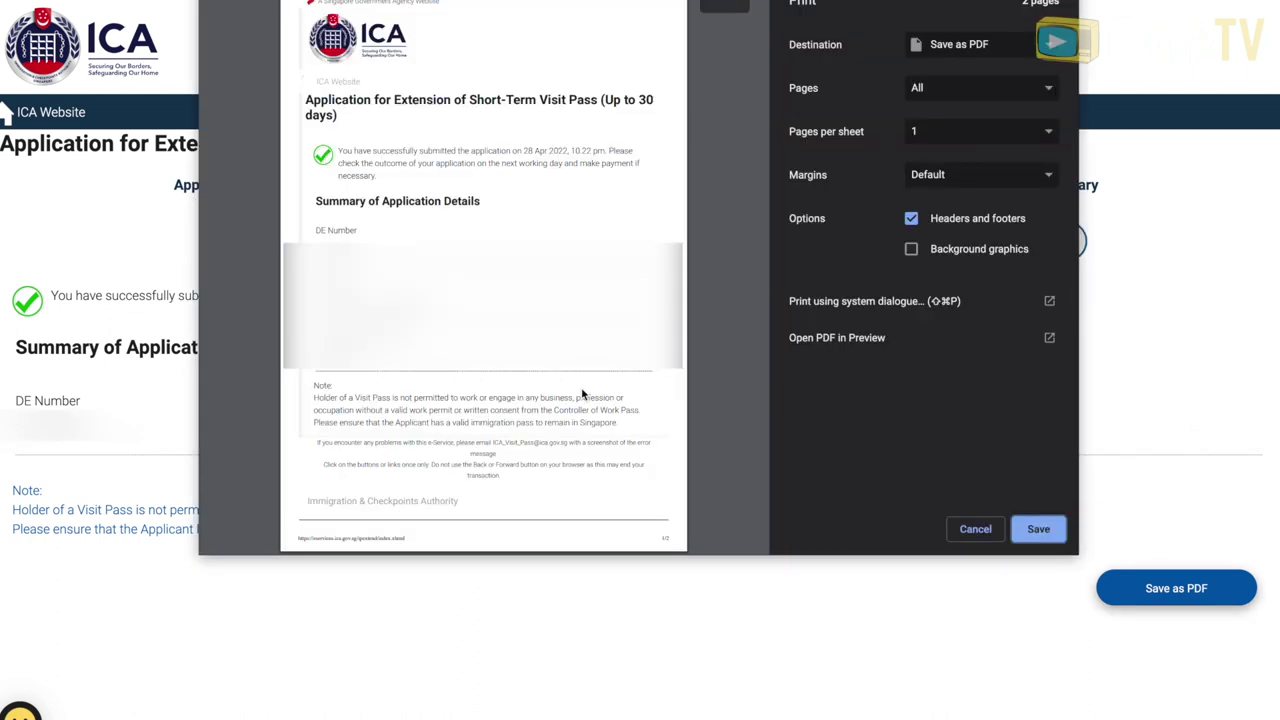
drag(632, 157, 315, 157)
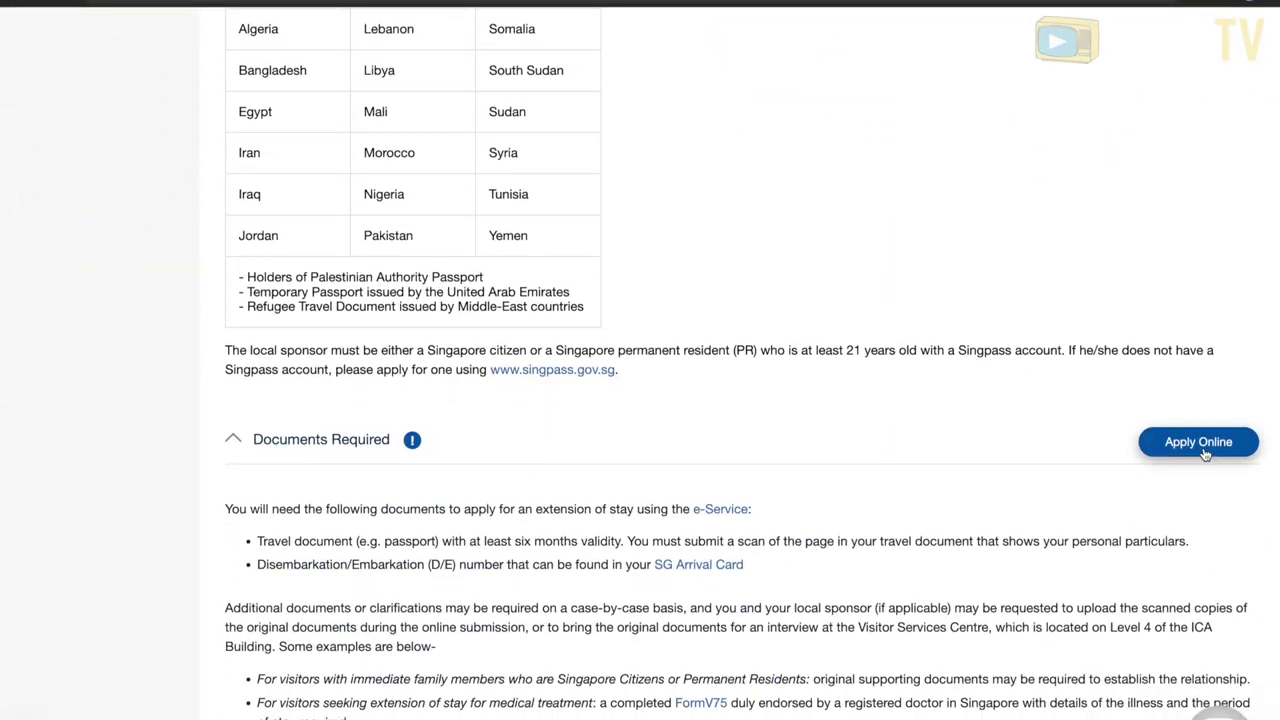
- Enquire the application status using the DE number and travel document number
click(1203, 449)
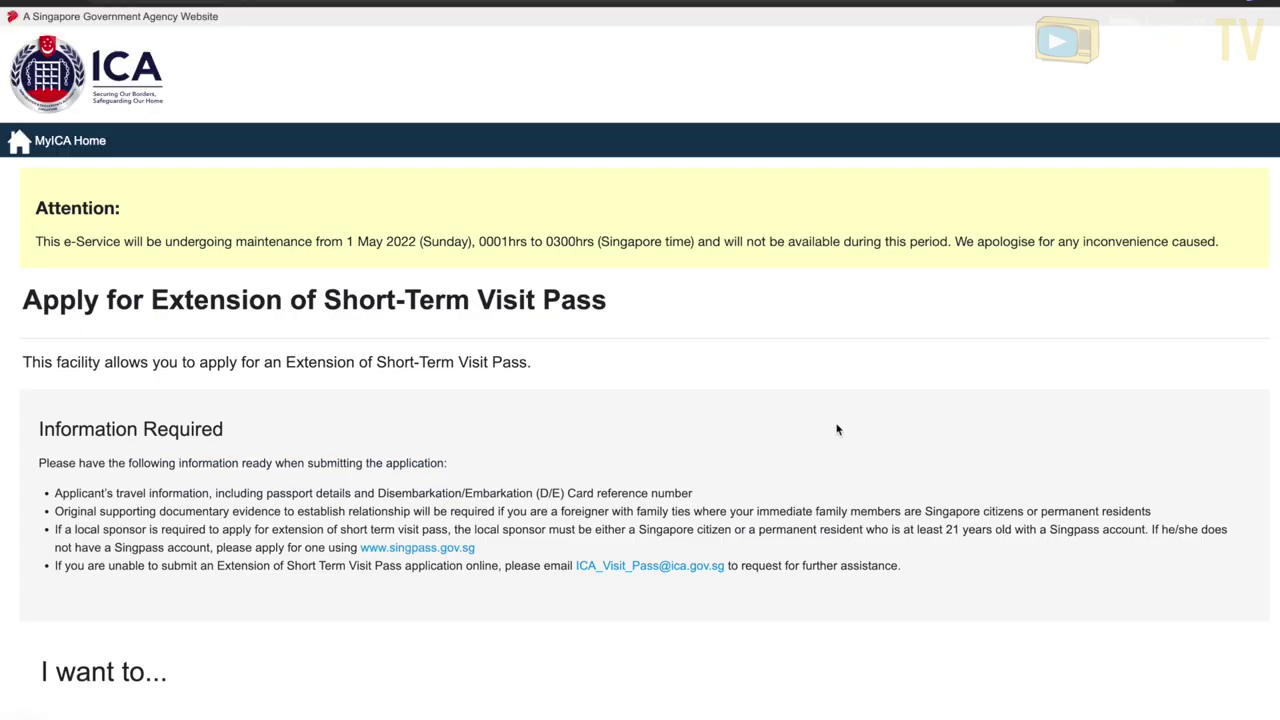
scroll(837, 426, down, 3)
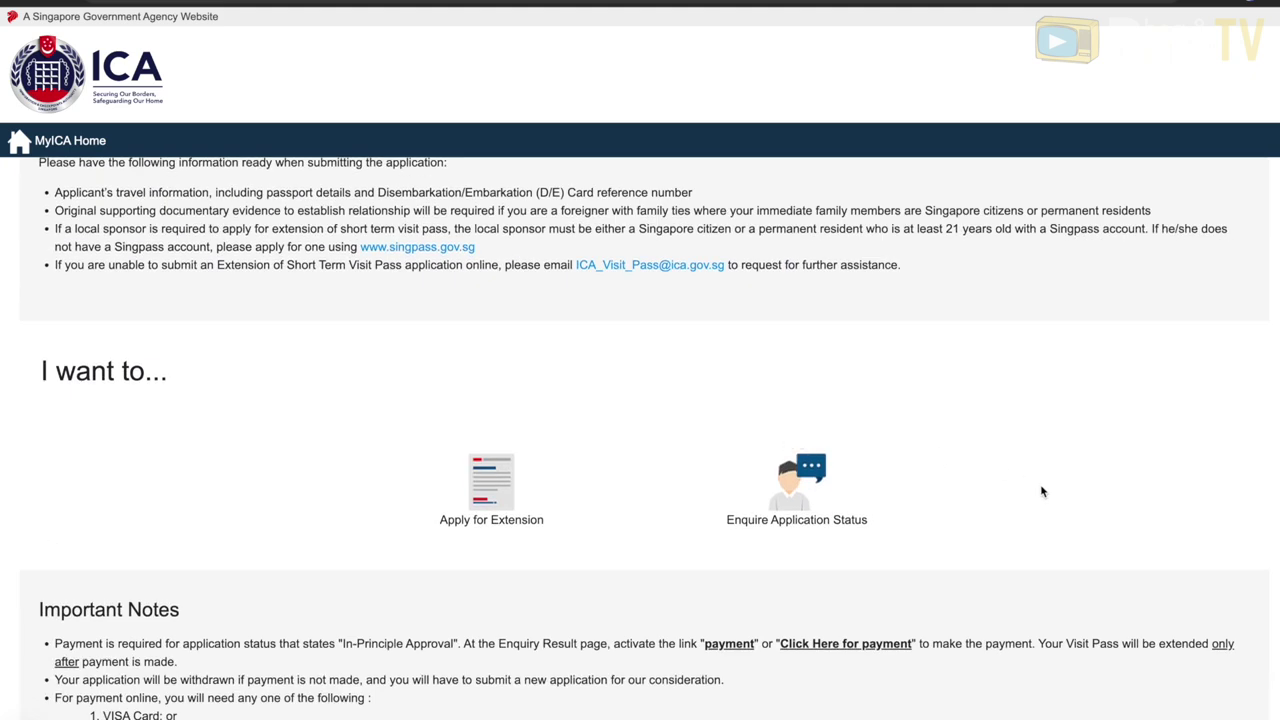
click(834, 489)
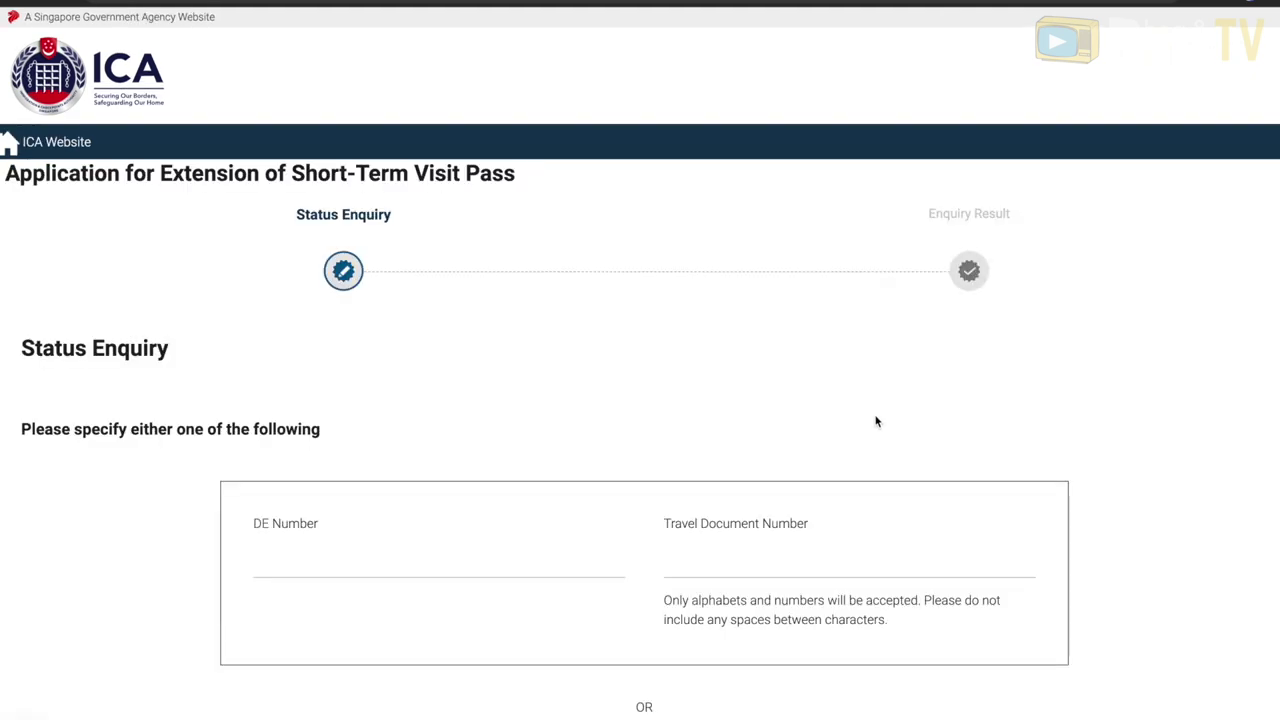
scroll(700, 418, down, 2)
click(445, 408)
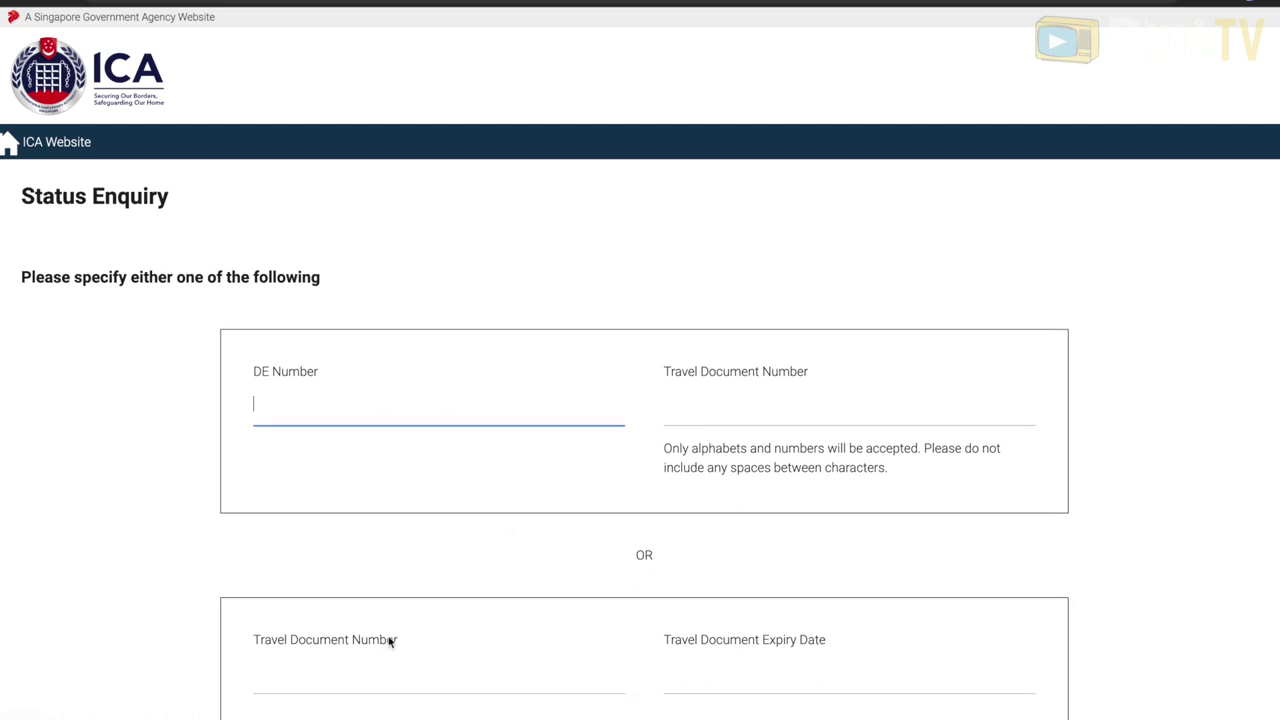
click(365, 688)
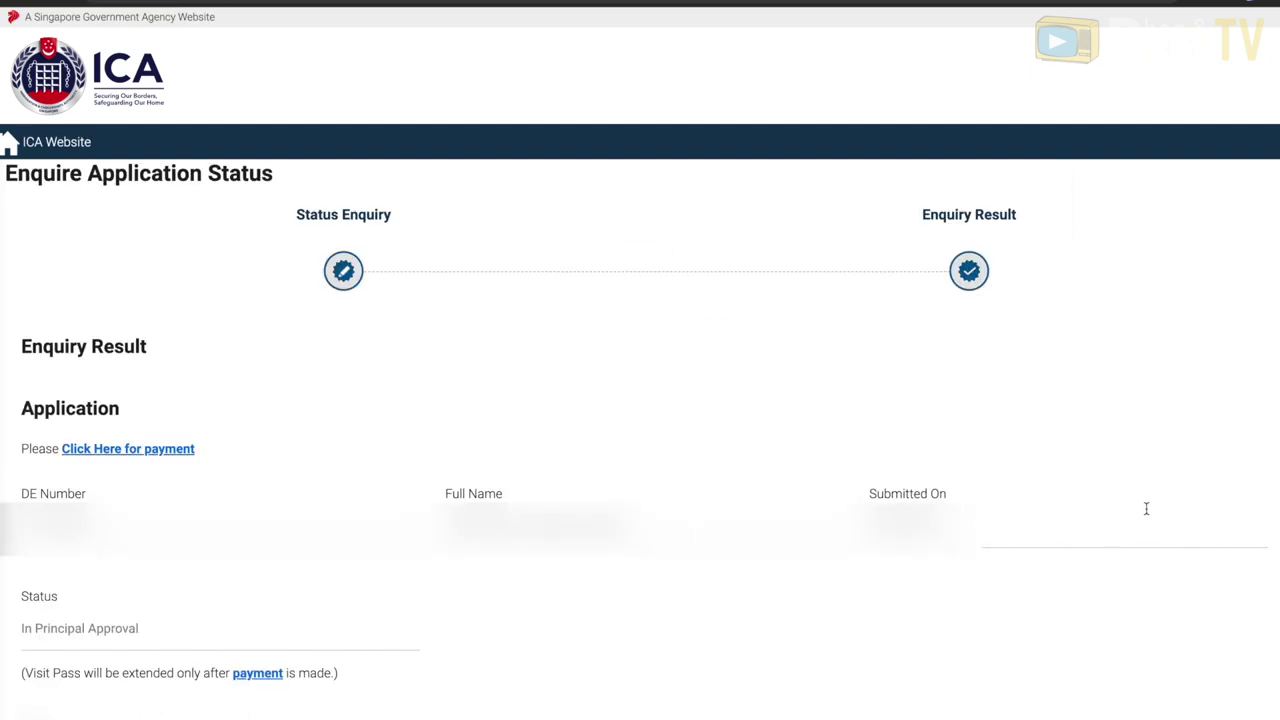
- Open the payment details for the $30 visa fee due by 02 May 2022 and proceed to Payment
drag(391, 680, 14, 672)
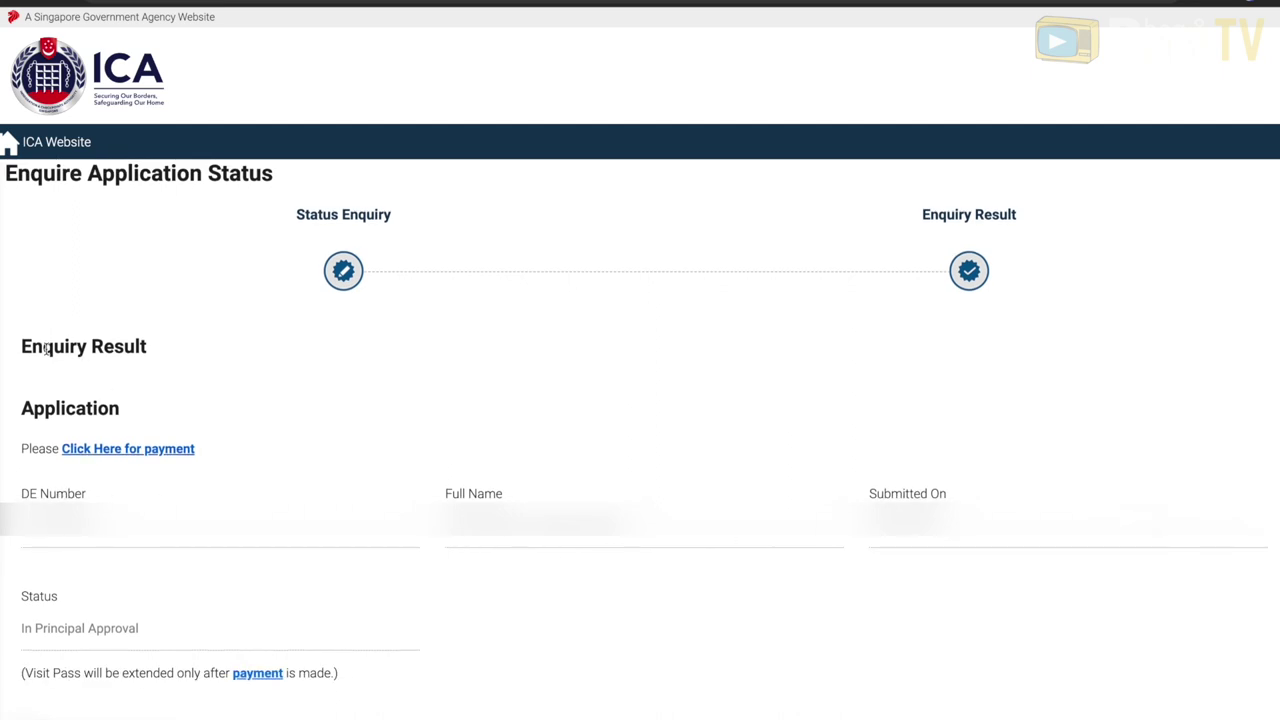
drag(20, 346, 206, 423)
click(249, 449)
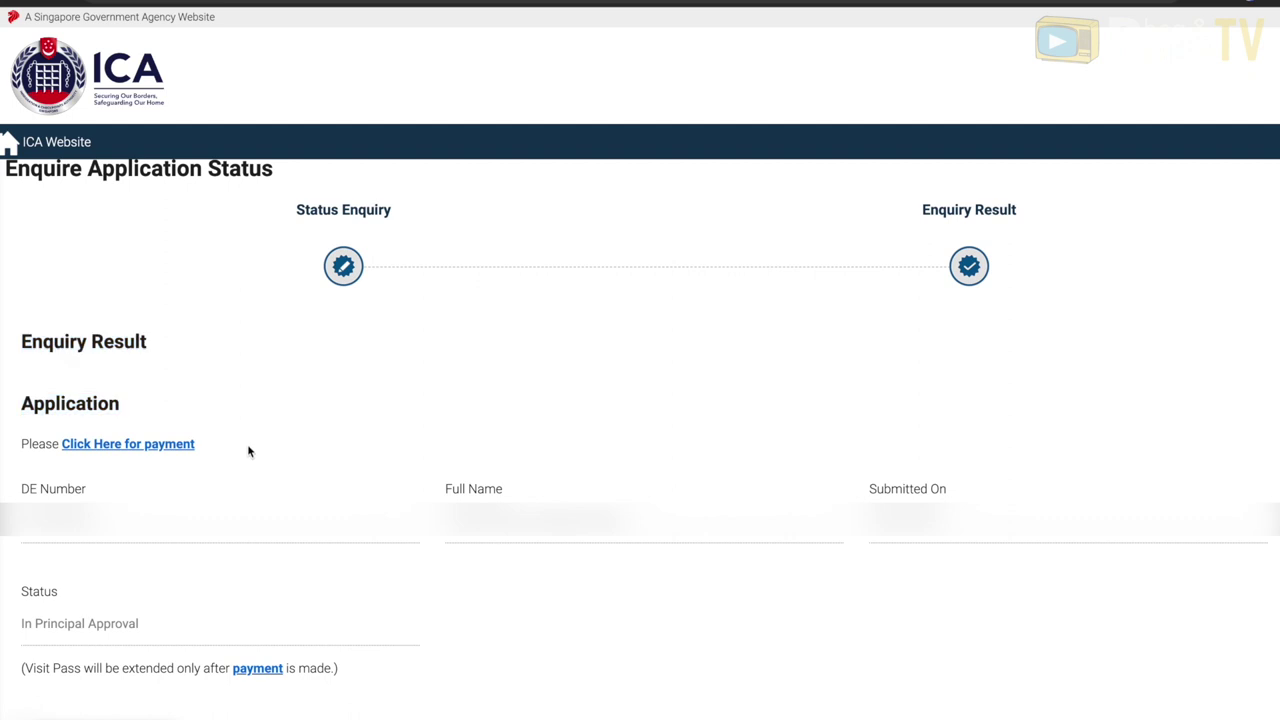
click(127, 446)
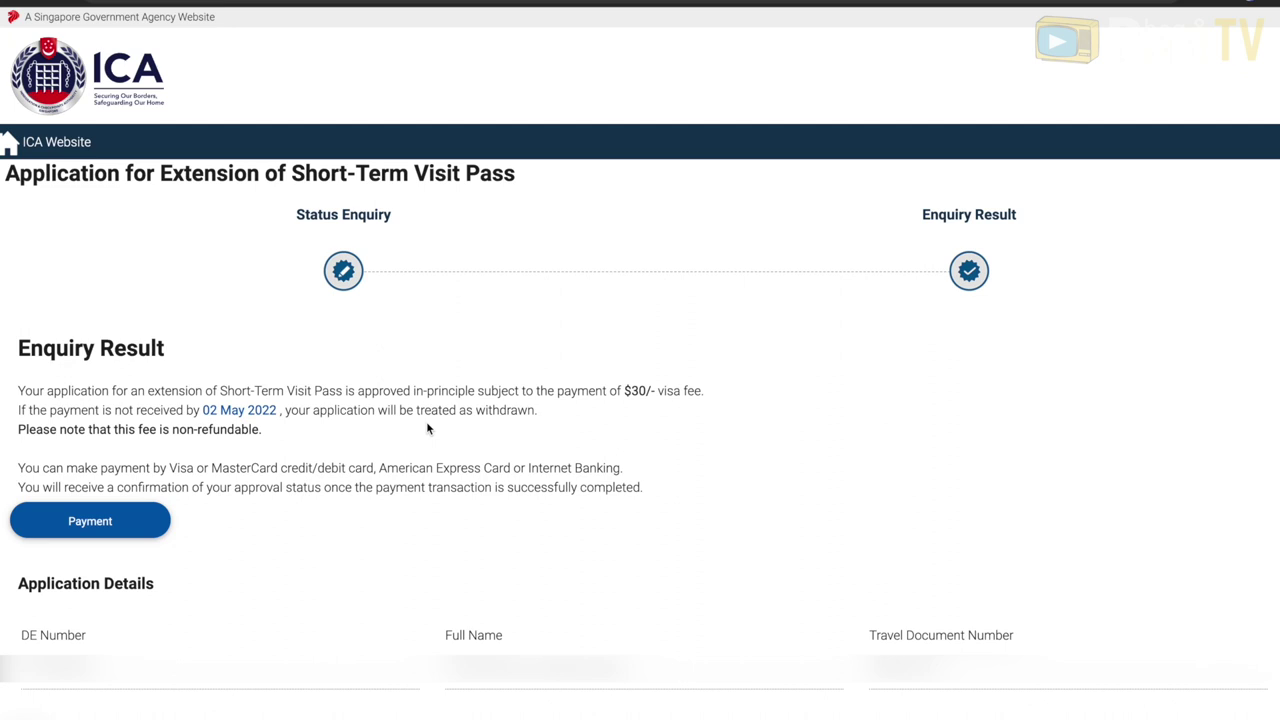
scroll(130, 511, down, 1)
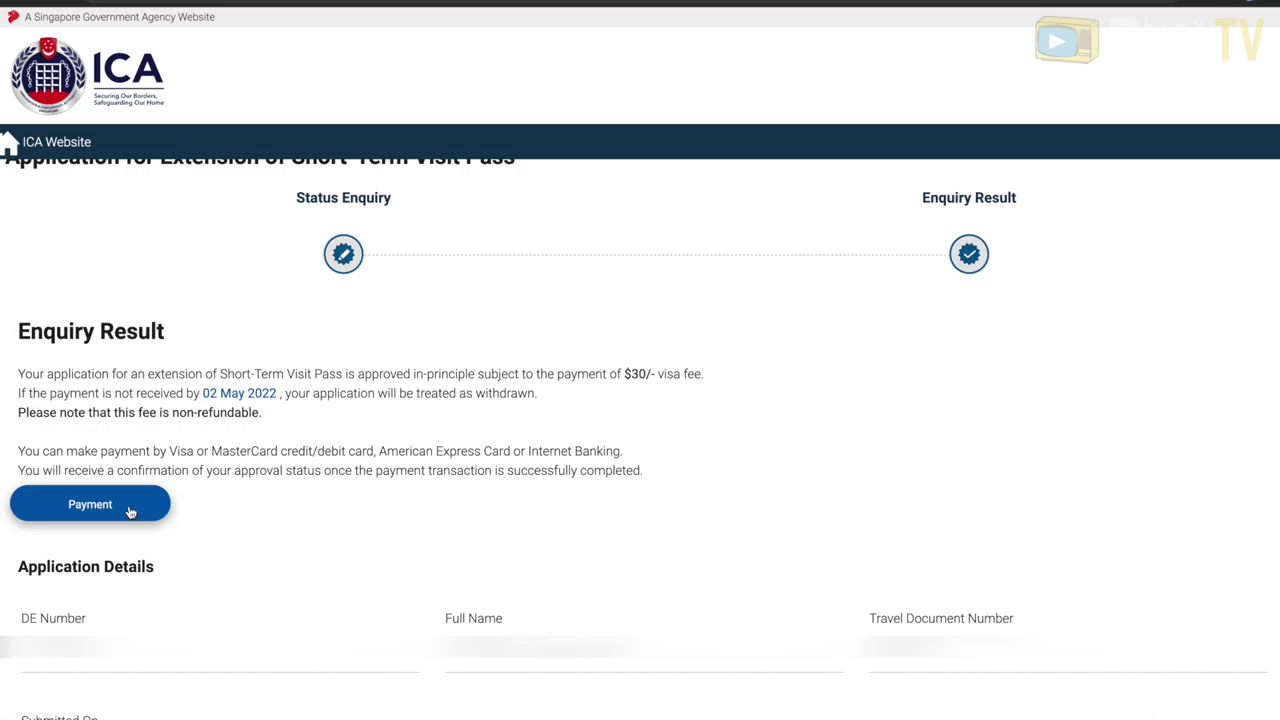
click(130, 511)
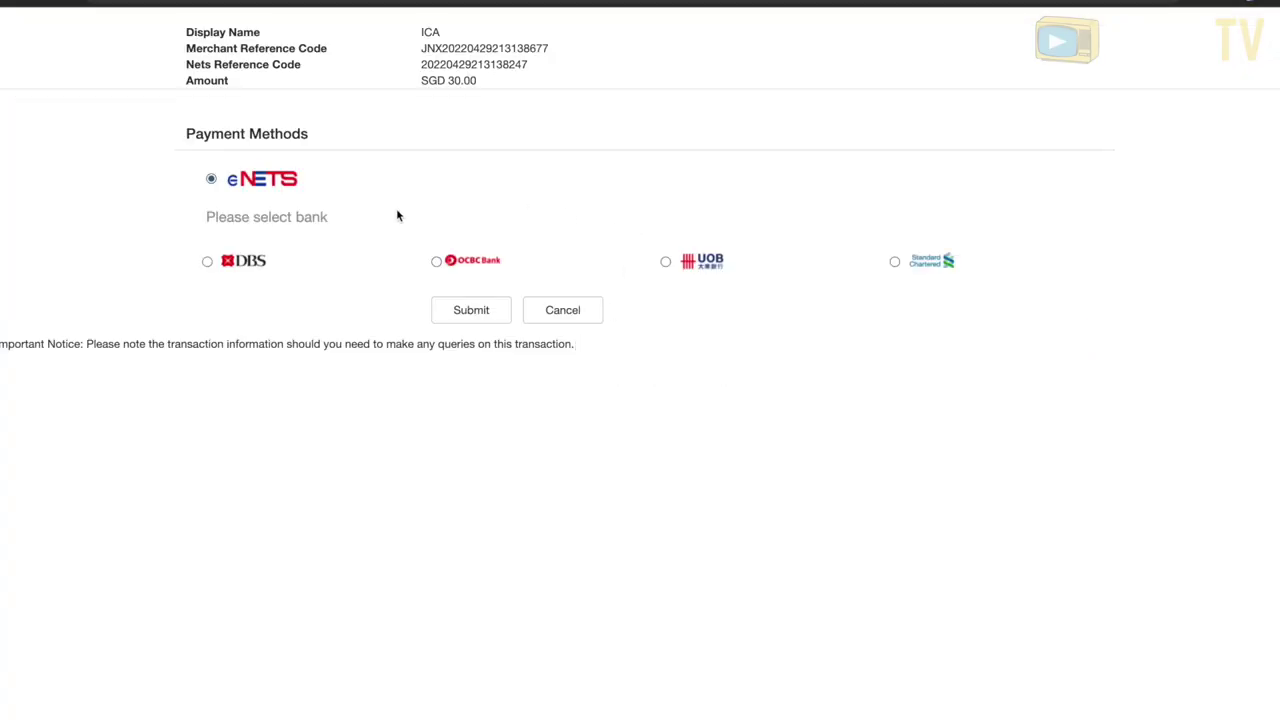
- Pay the SGD 30.00 visa fee through DBS d2pay, authenticating with the digital token
click(207, 262)
click(437, 305)
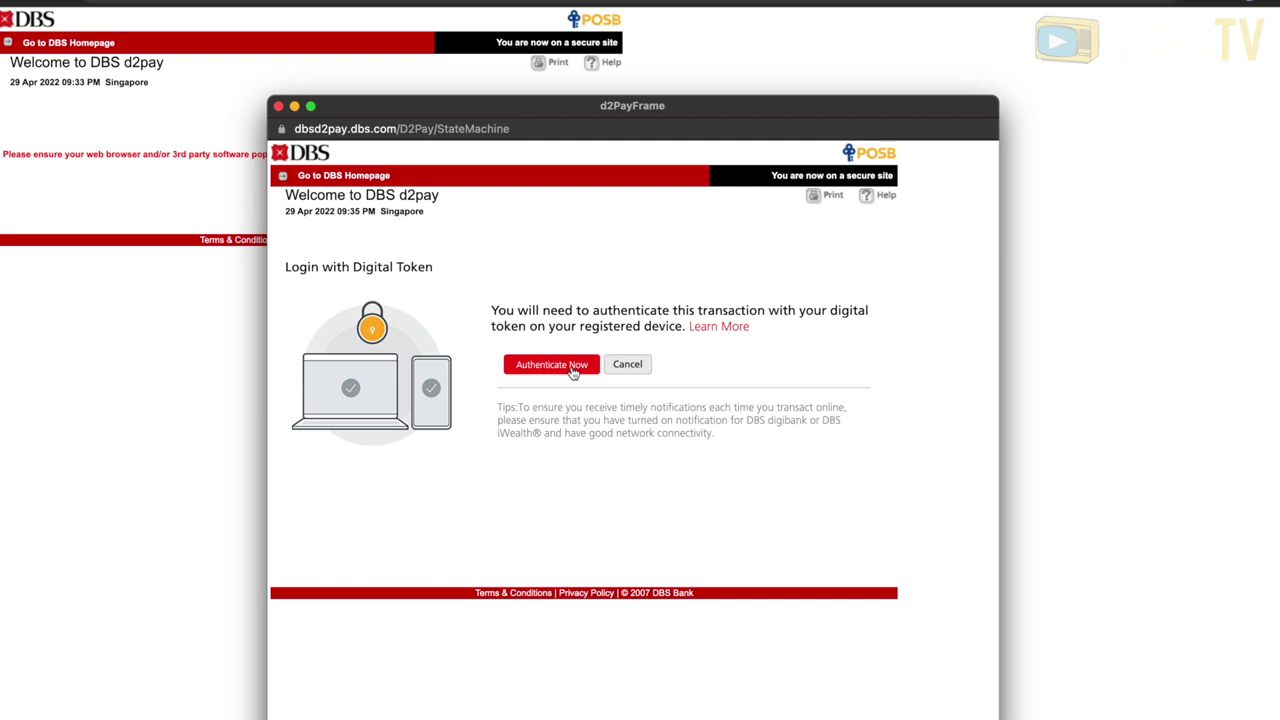
click(551, 364)
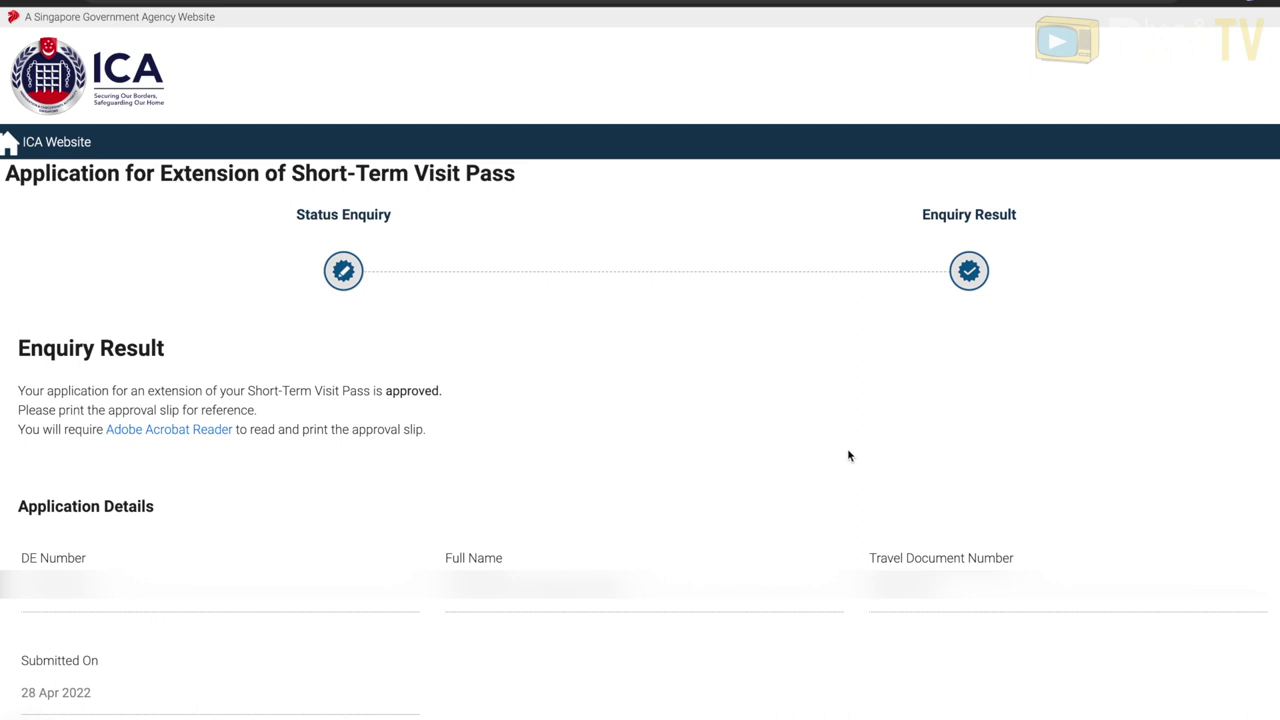
- Open the approval slip PDF confirming the extension to 09/06/2022 and briefly highlight its first sentence
scroll(843, 454, down, 4)
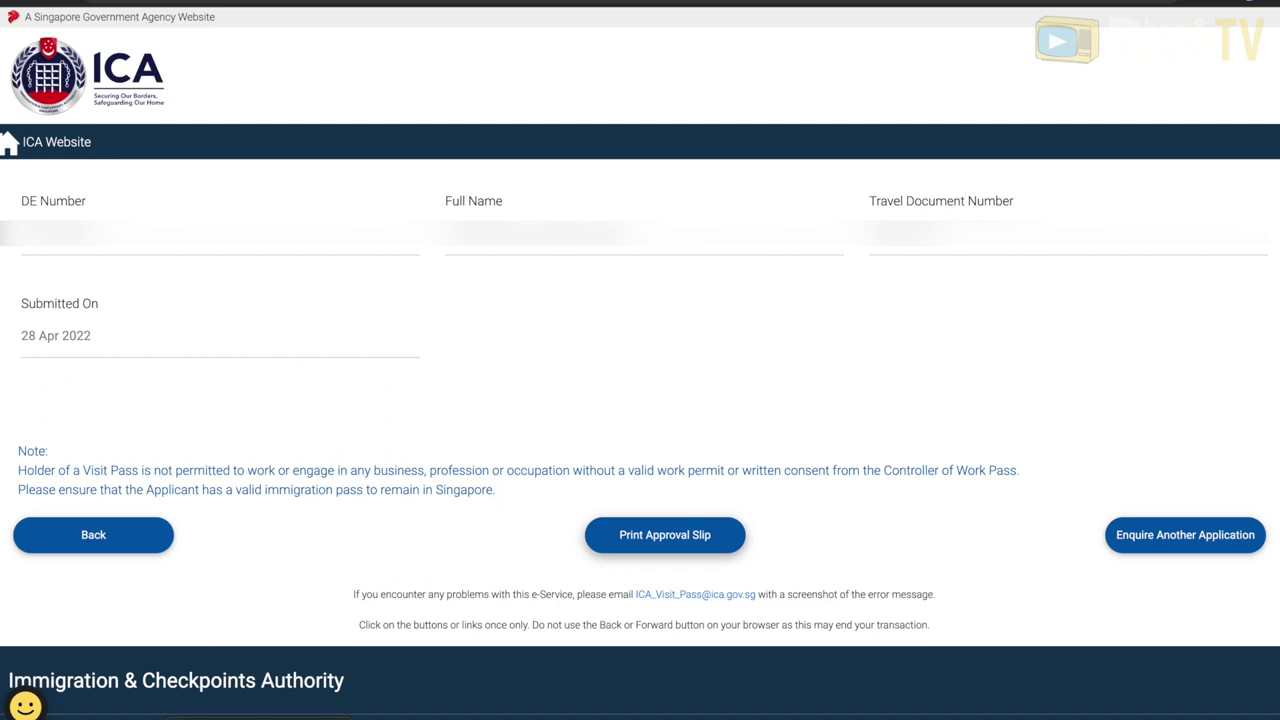
click(665, 535)
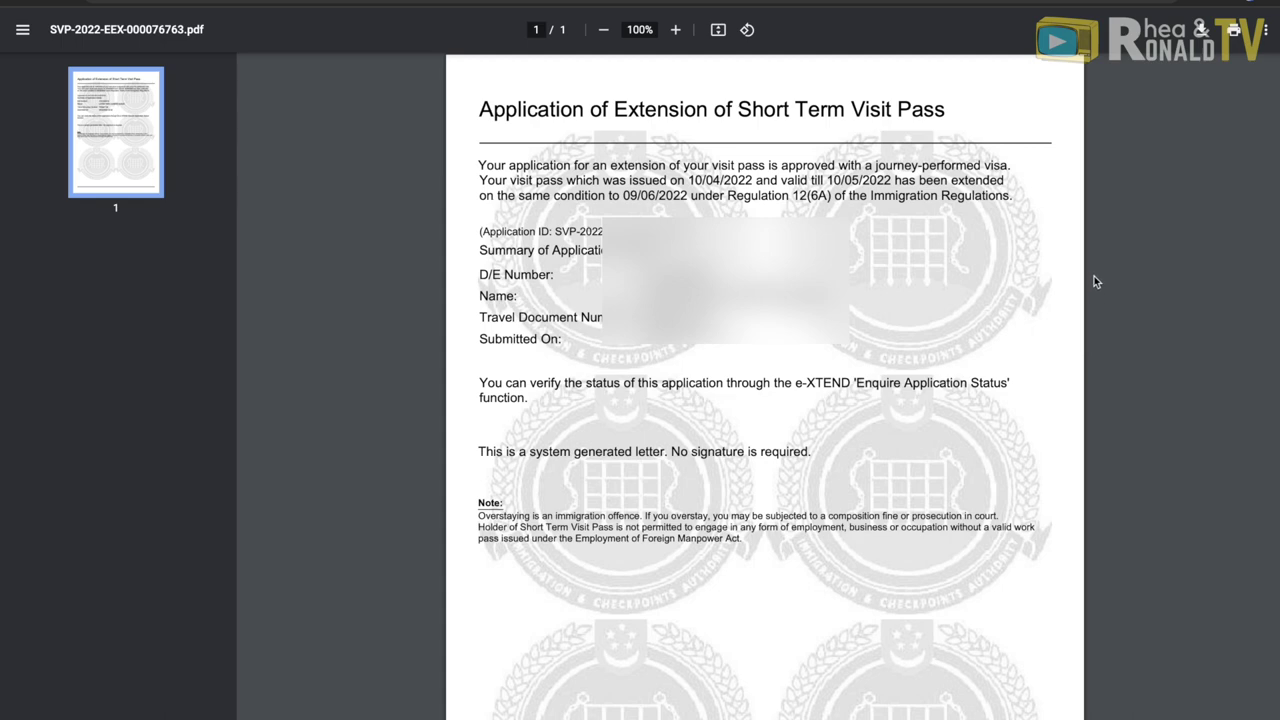
drag(479, 165, 1028, 172)
click(1027, 185)
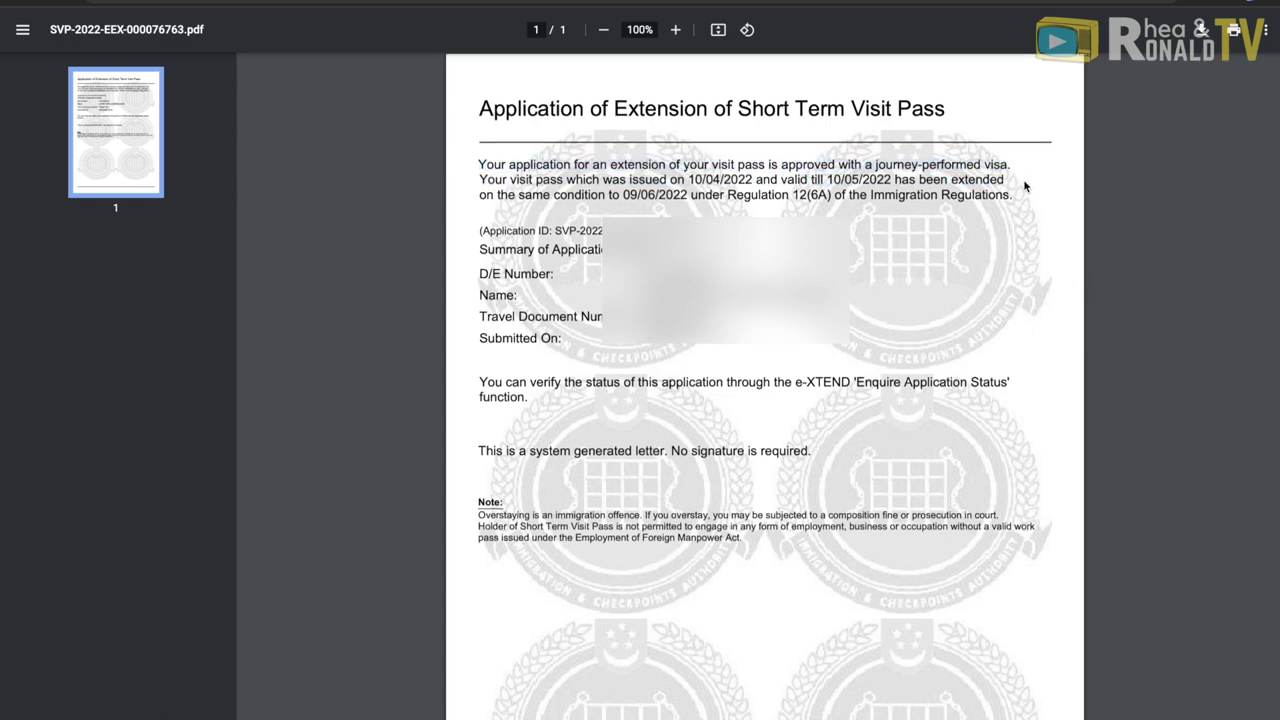